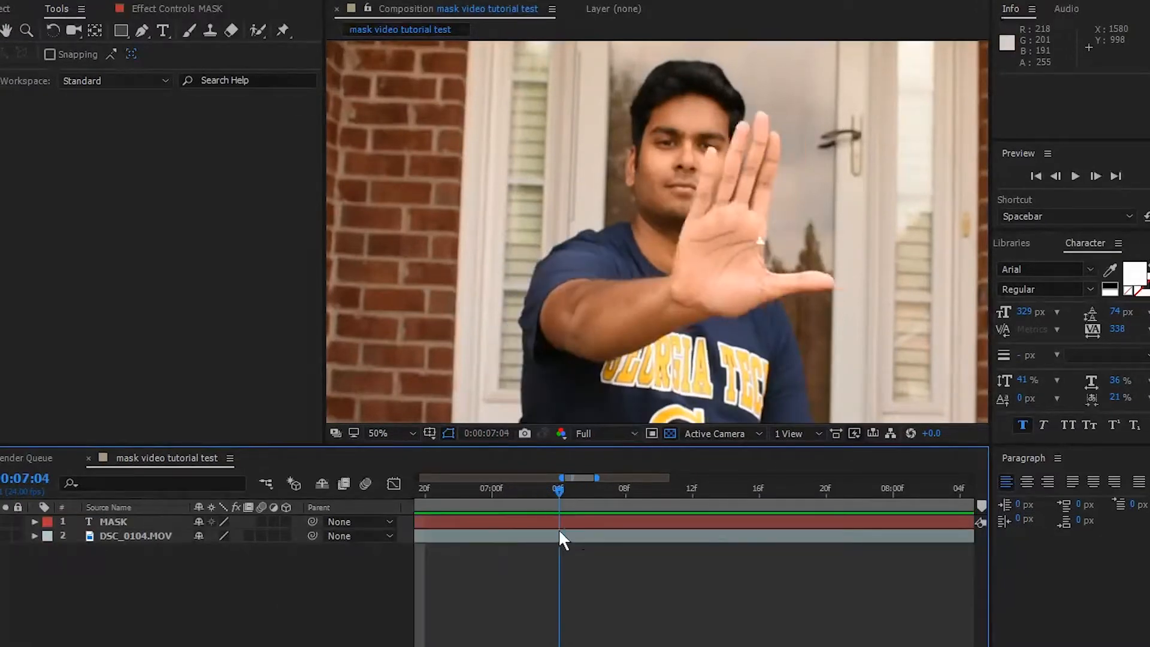
- Create a MASK text layer at 0:00:07:07 and centre the word across the man's neck and upper chest
drag(567, 534, 782, 515)
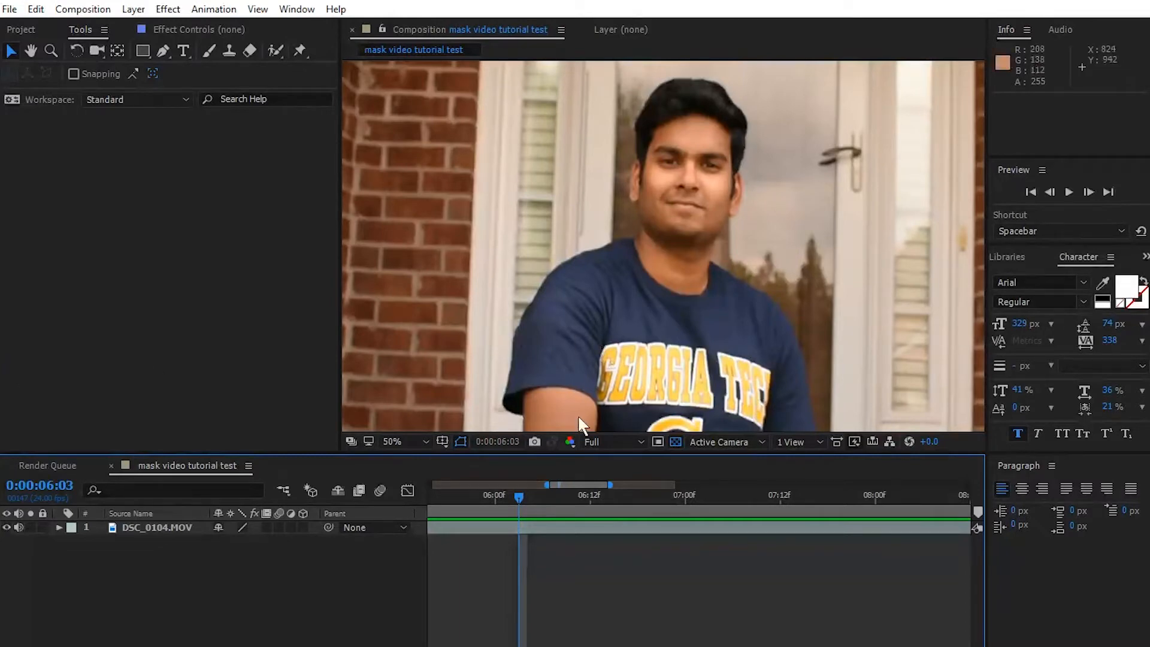
drag(518, 494, 522, 527)
click(185, 50)
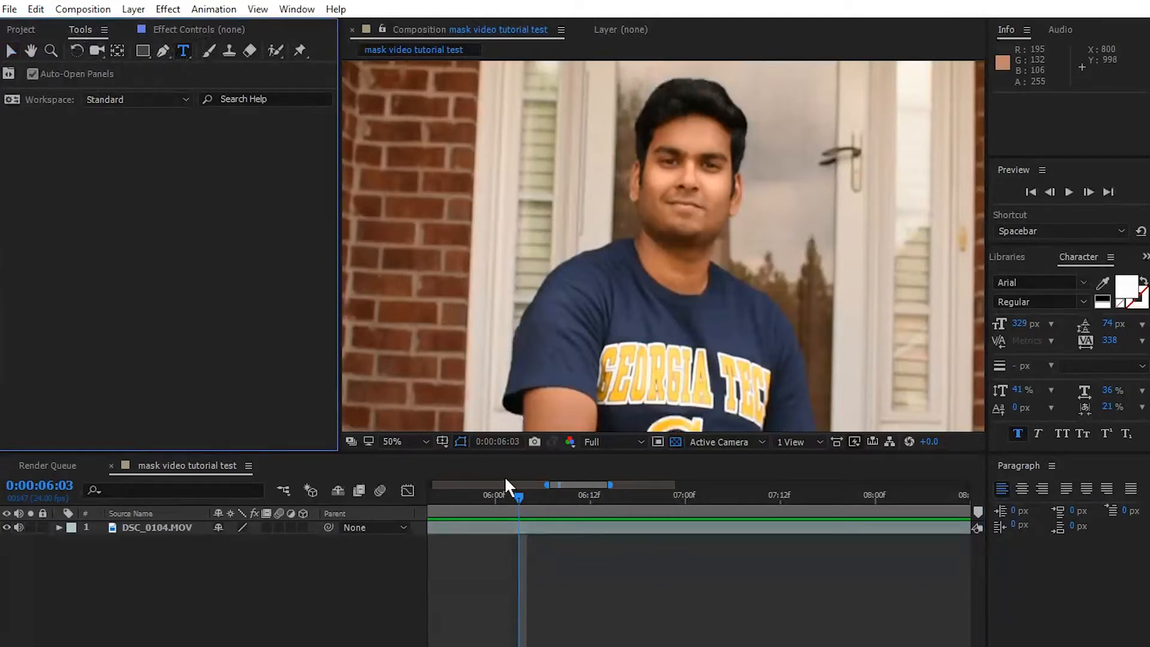
drag(518, 501, 740, 519)
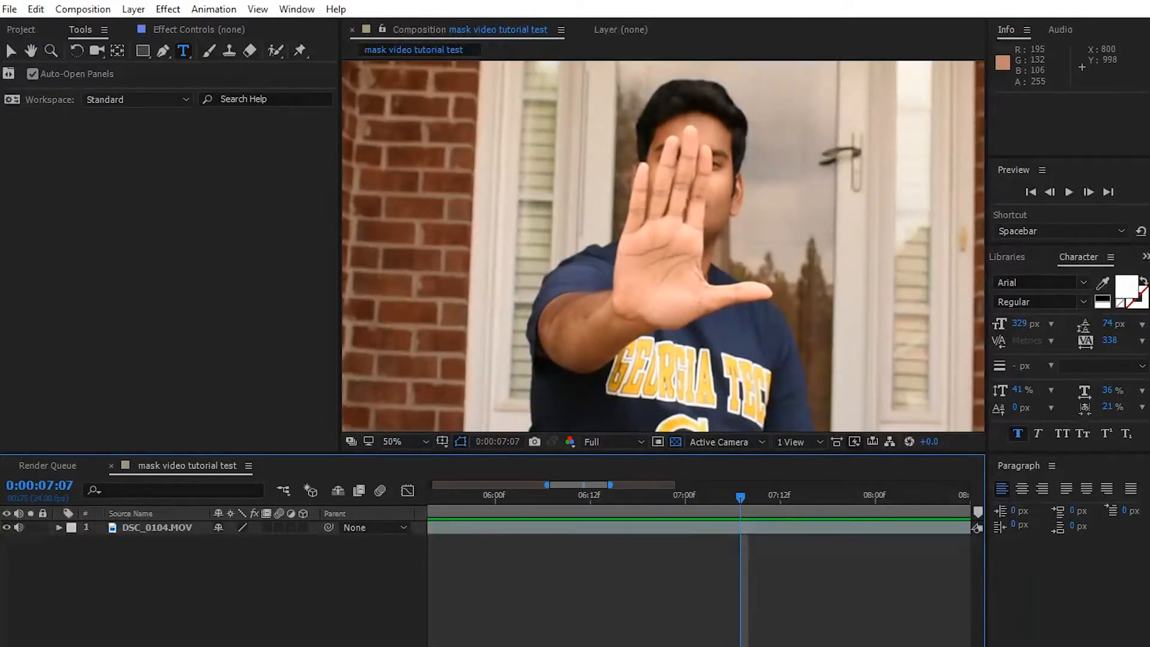
click(652, 258)
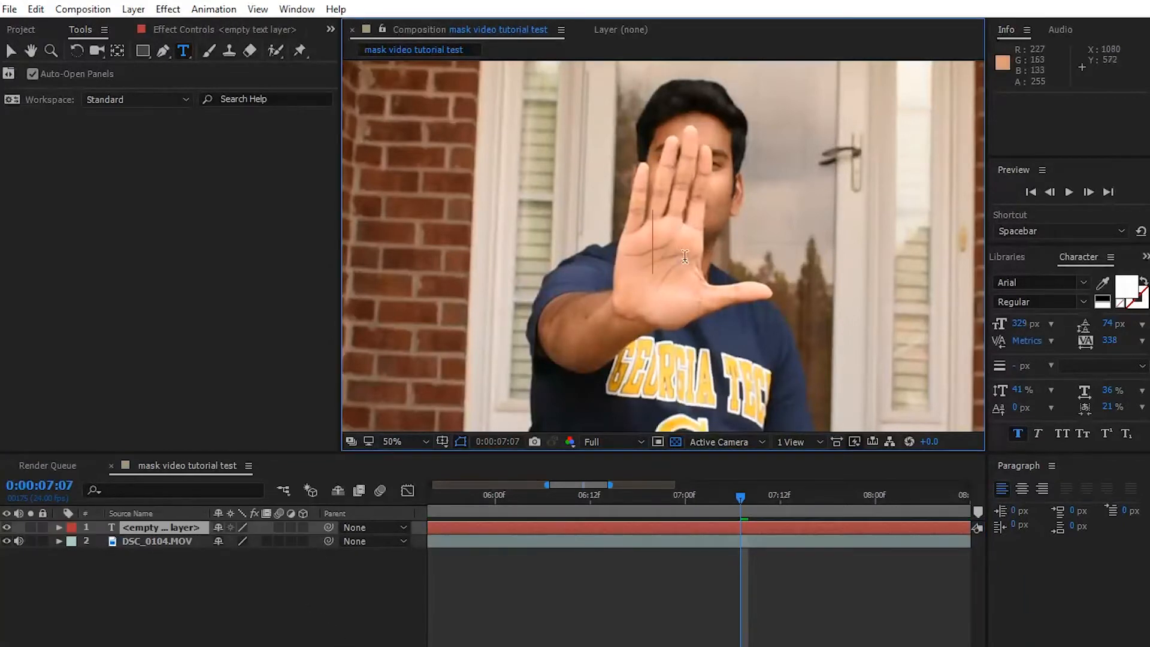
text(M)
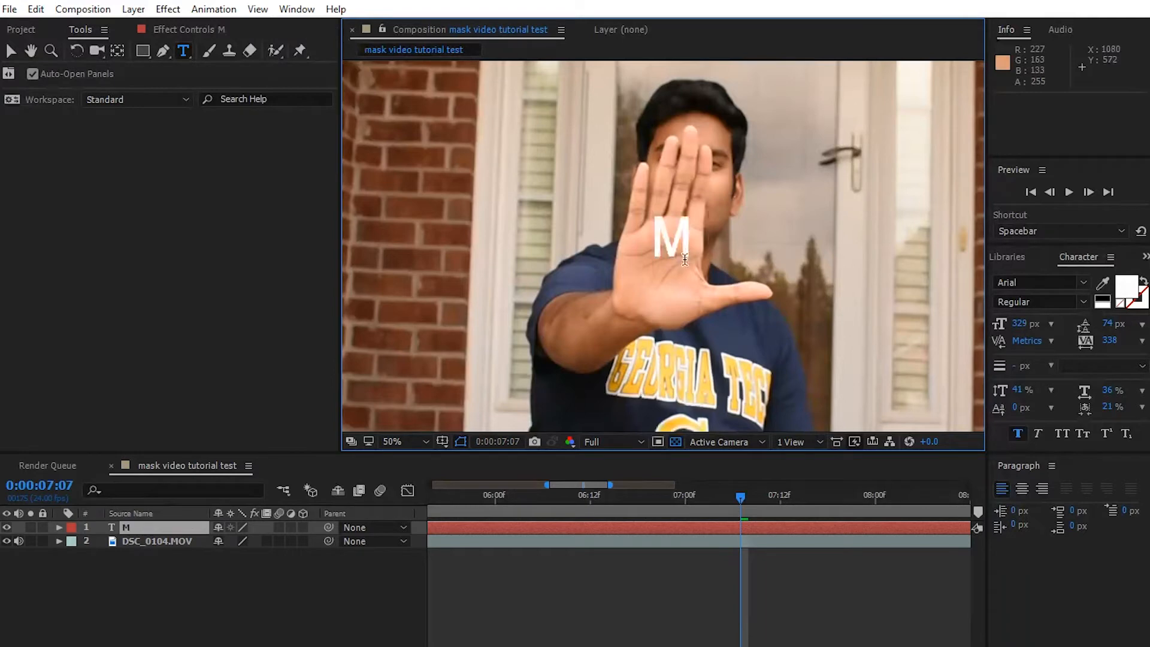
text(A)
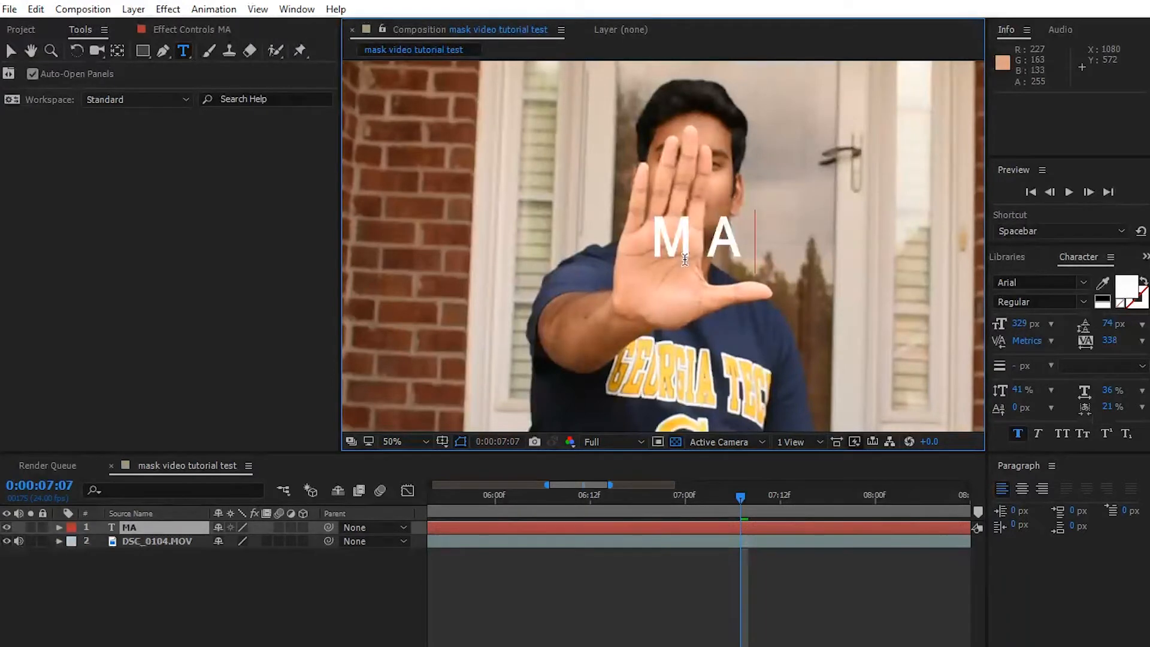
text(SK)
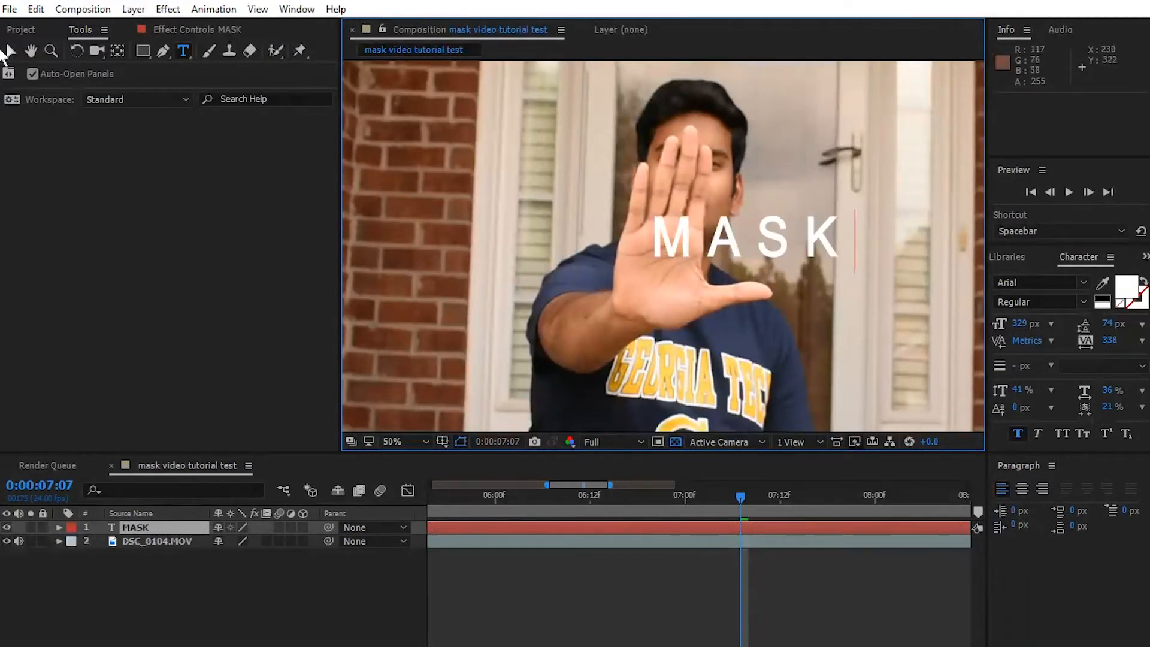
click(10, 60)
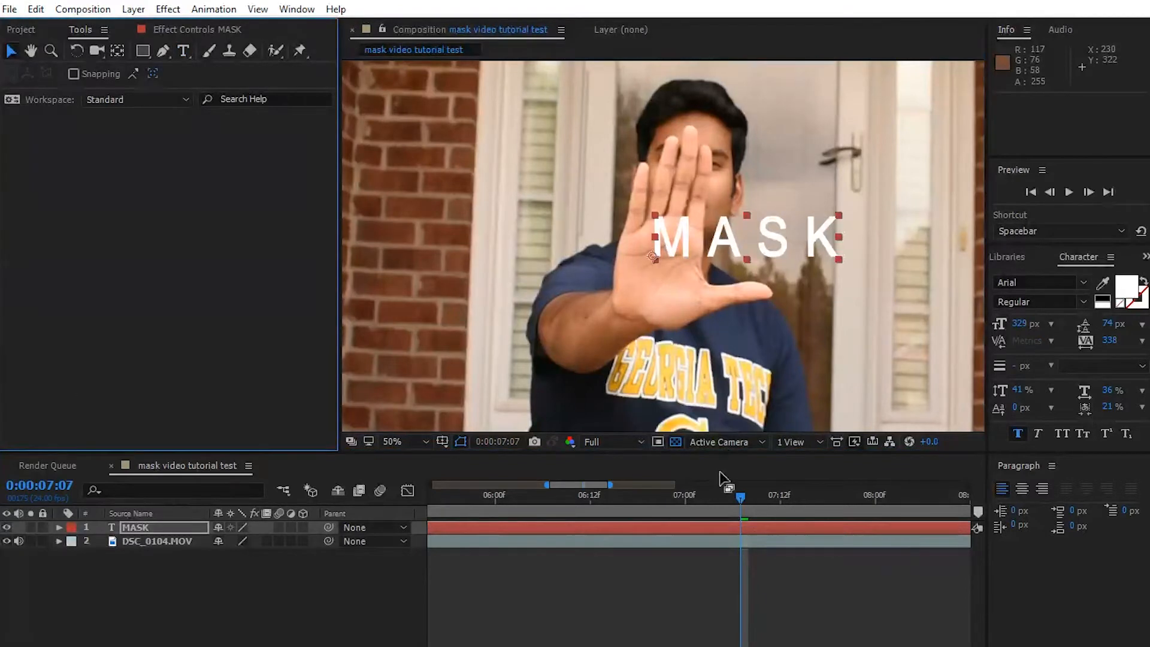
drag(765, 245, 703, 234)
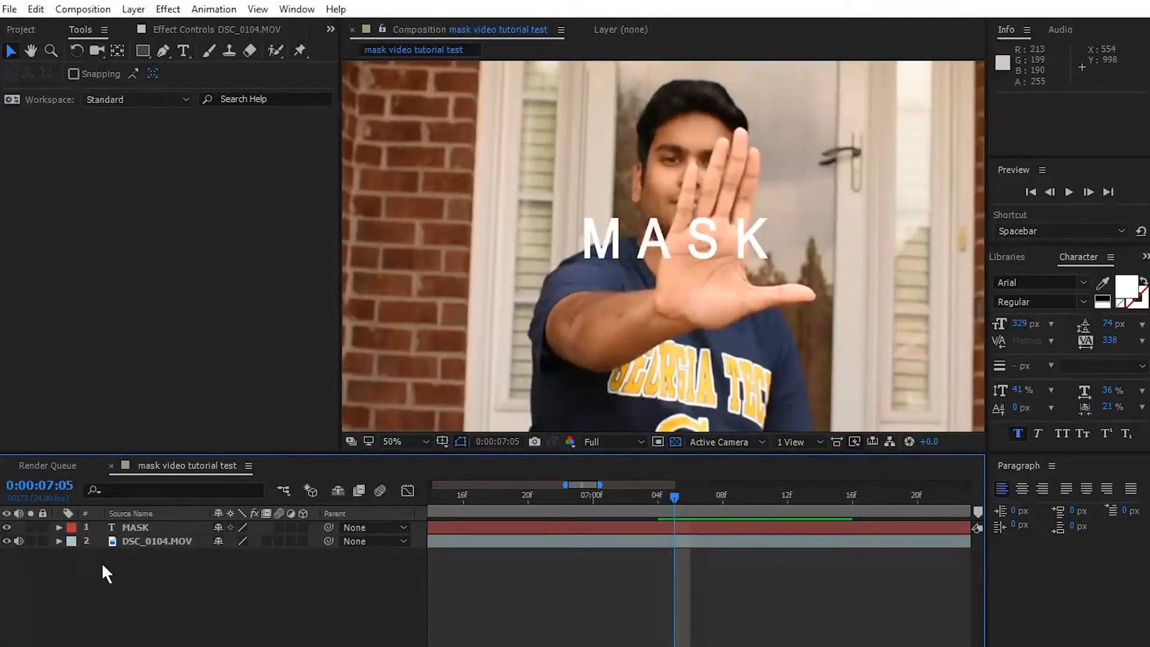
- Draw a closed Pen mask on the MASK layer at 0:00:07:05, tracing the hand from little fingertip to thumb and looping around over the door
click(154, 526)
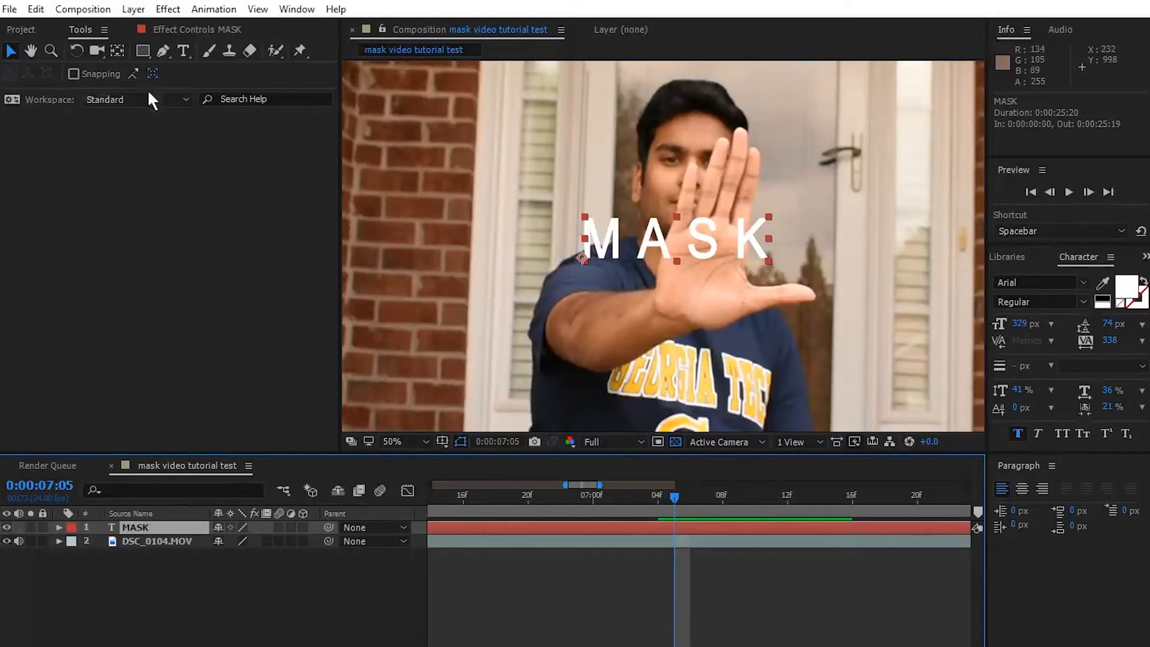
click(168, 51)
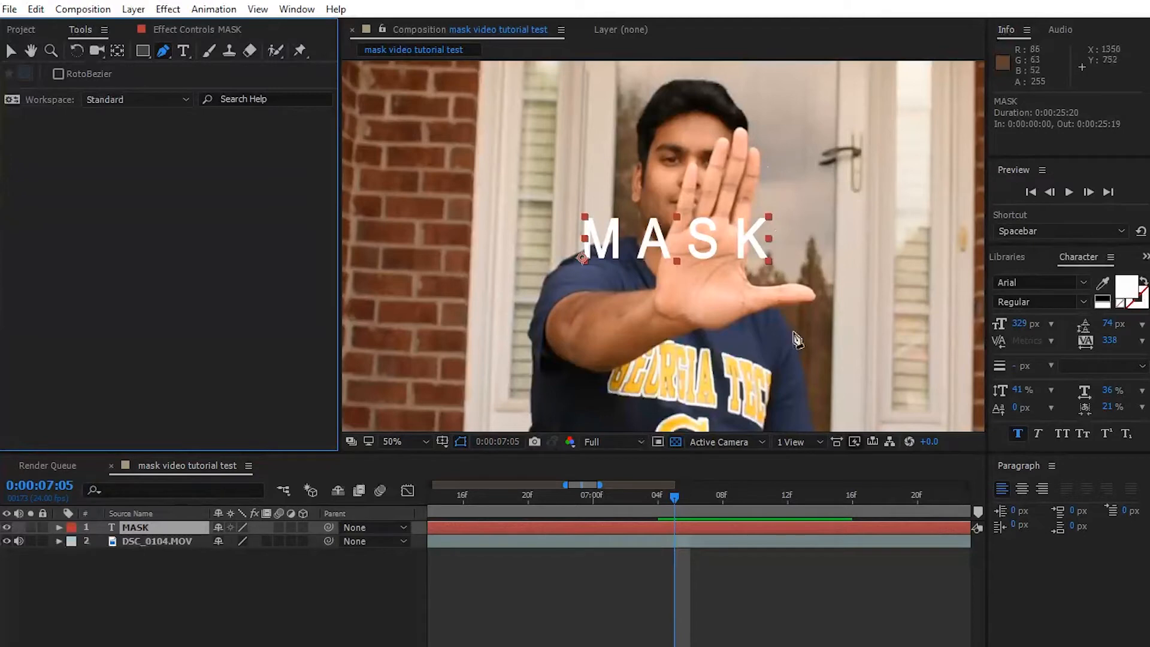
click(761, 157)
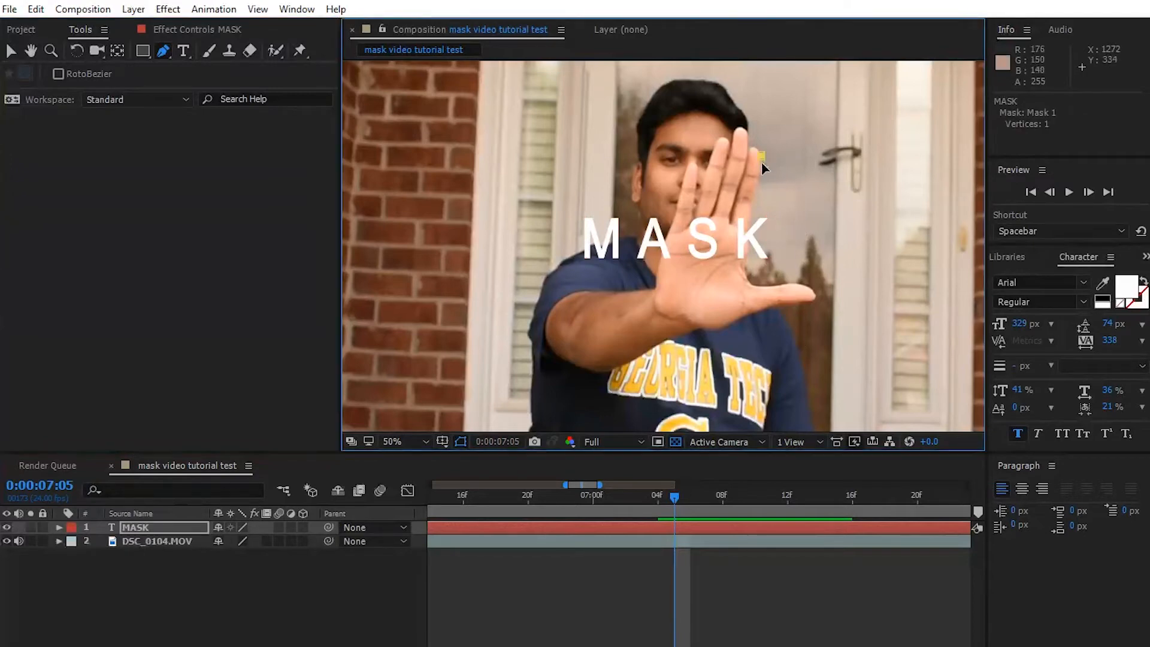
click(760, 175)
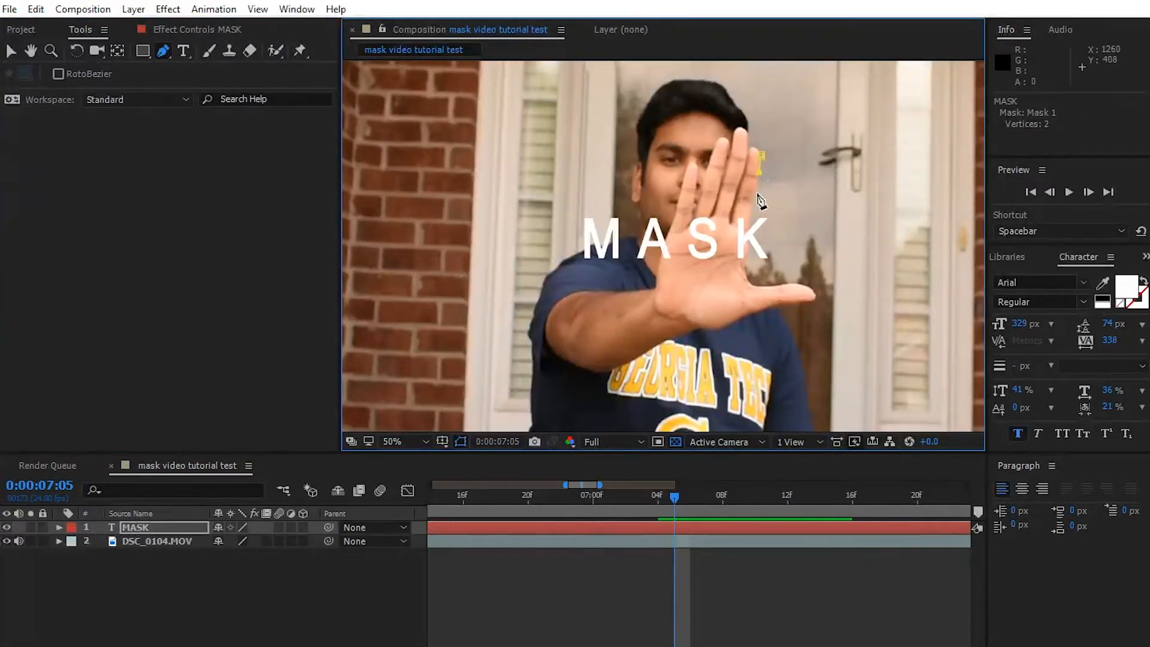
click(752, 204)
click(749, 218)
click(753, 240)
click(750, 258)
click(745, 267)
click(748, 280)
click(753, 285)
click(764, 285)
click(776, 284)
click(793, 282)
click(815, 279)
click(861, 247)
click(894, 190)
click(872, 149)
click(835, 133)
click(812, 155)
click(786, 149)
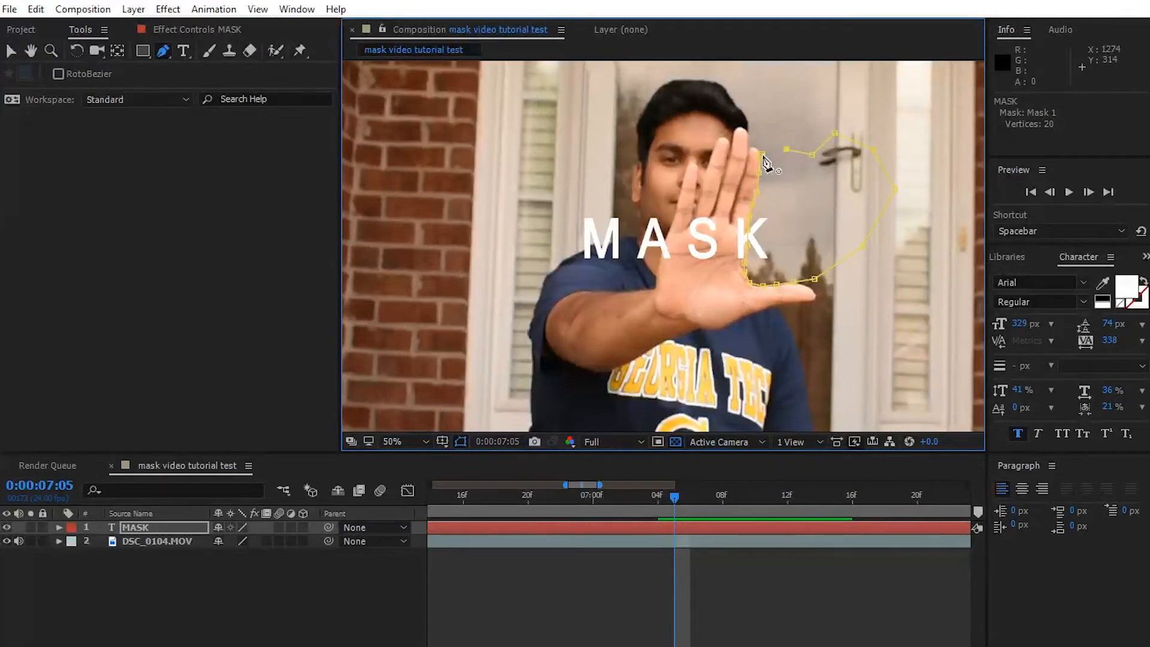
click(761, 155)
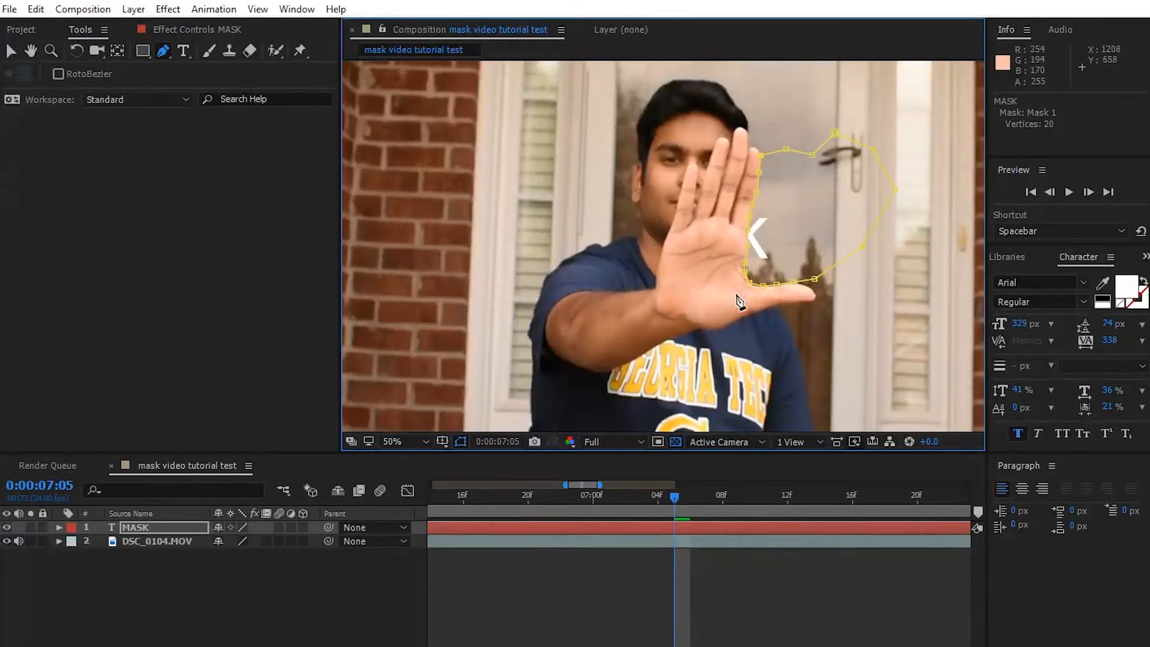
click(11, 50)
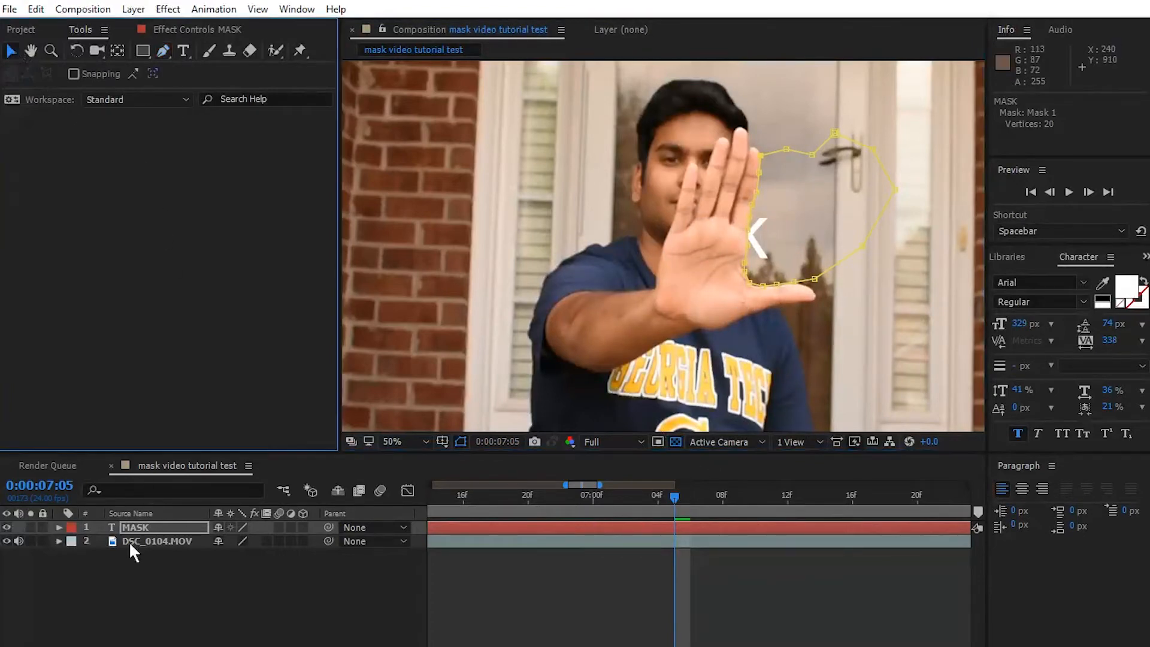
- Start keyframing the Mask Path of the text layer's Mask 1 at 0:00:07:05
click(58, 527)
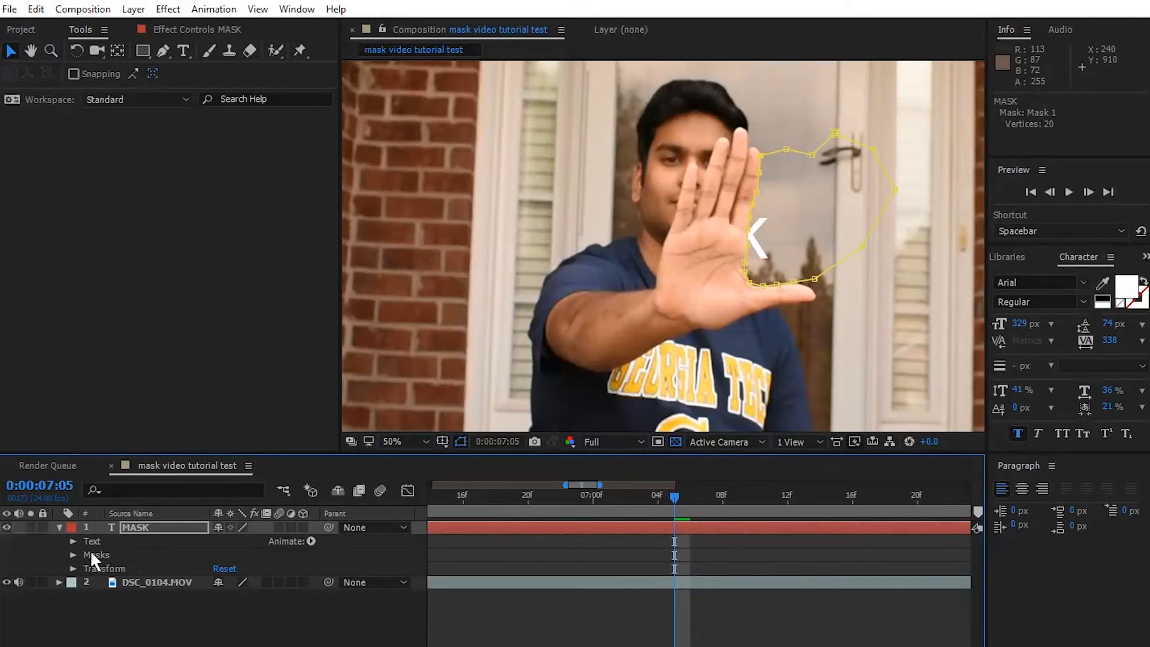
click(73, 555)
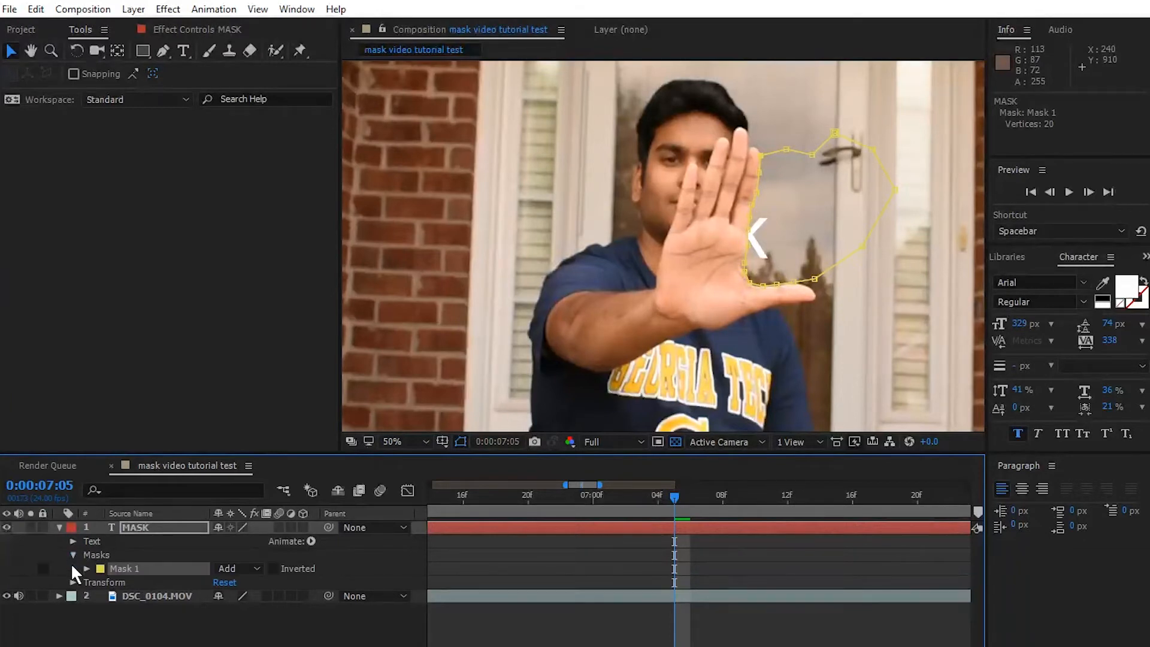
click(86, 568)
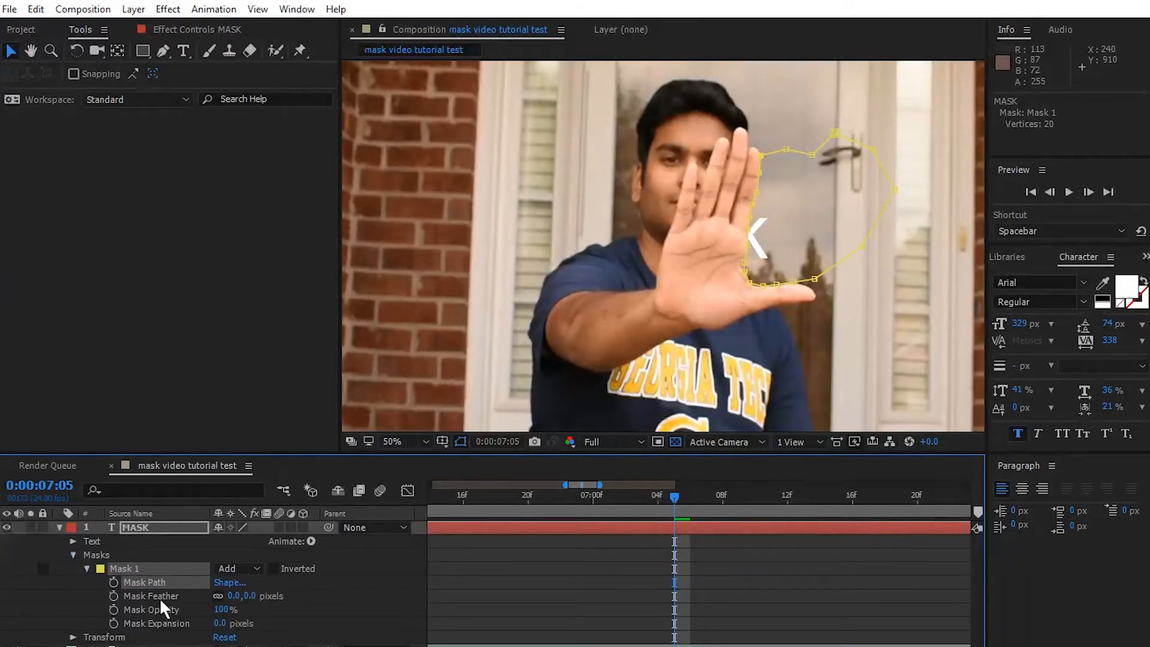
click(111, 581)
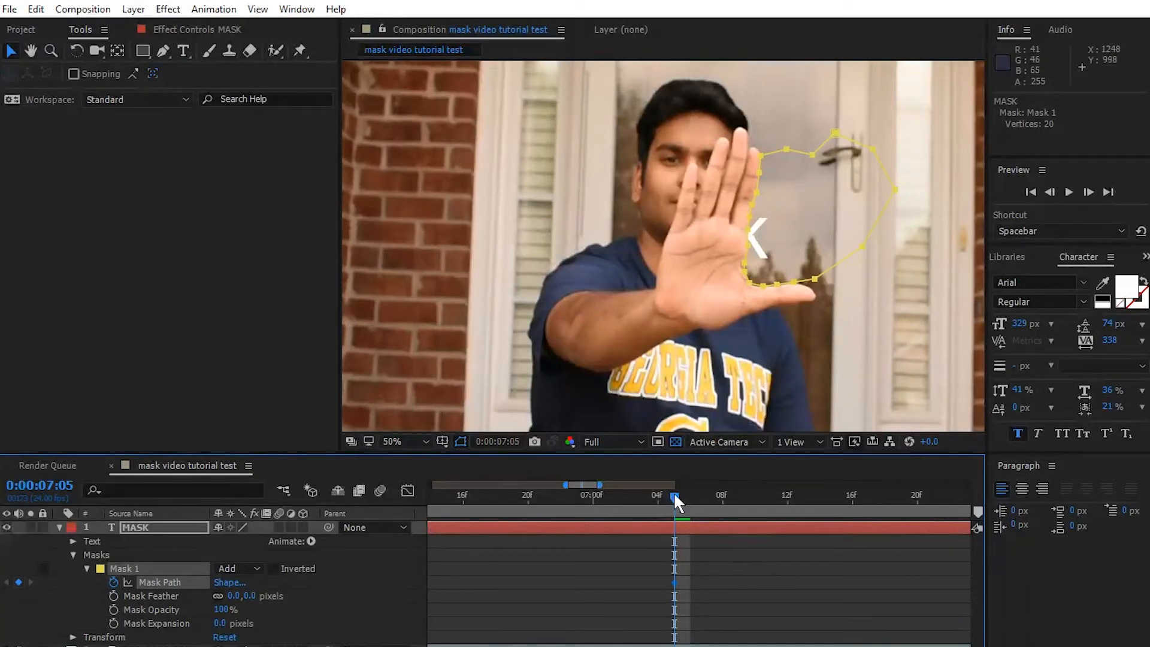
- Reshape Mask 1 at 0:00:07:06 so its edge follows the moved little finger, palm and thumb
drag(679, 500, 687, 500)
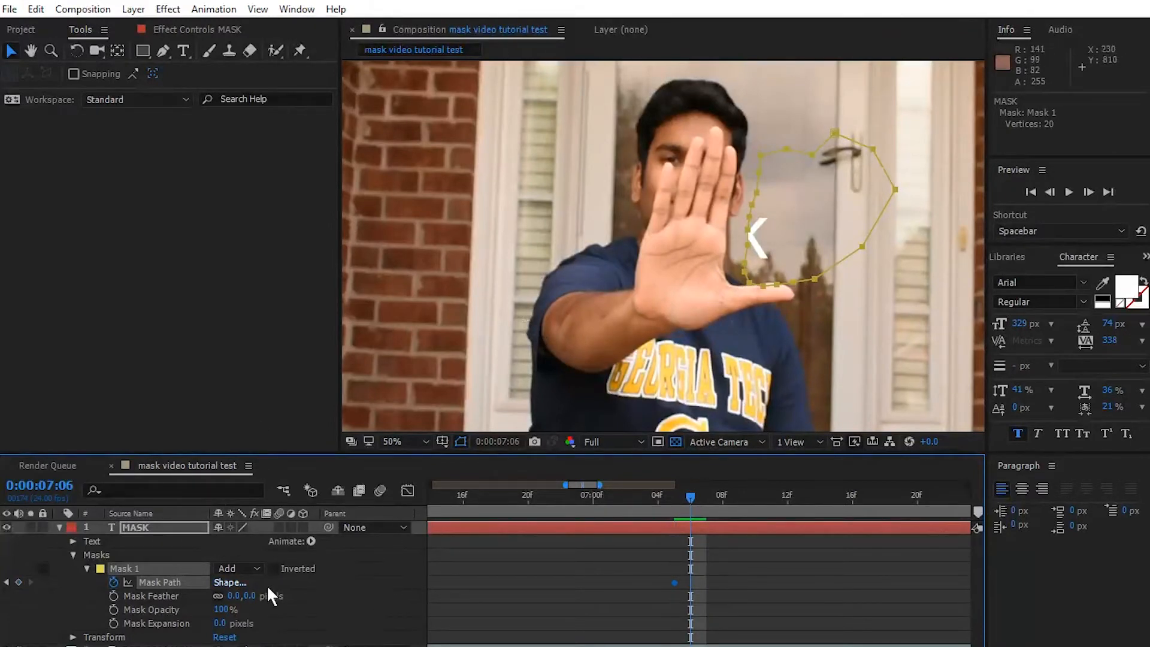
drag(814, 156, 810, 156)
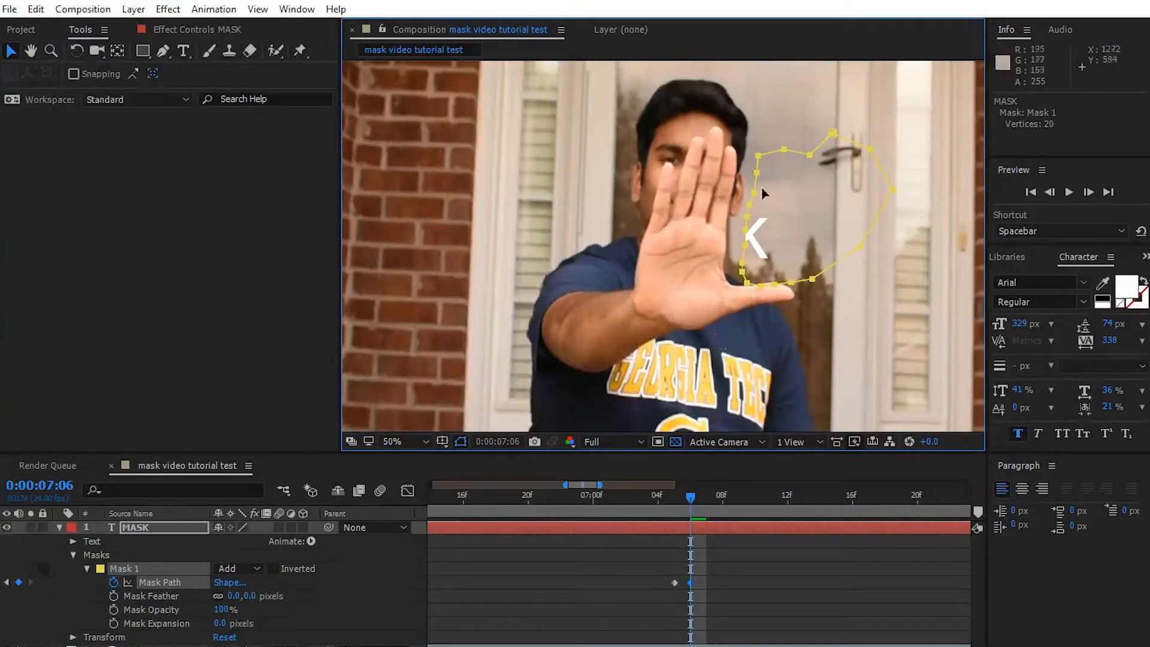
click(135, 527)
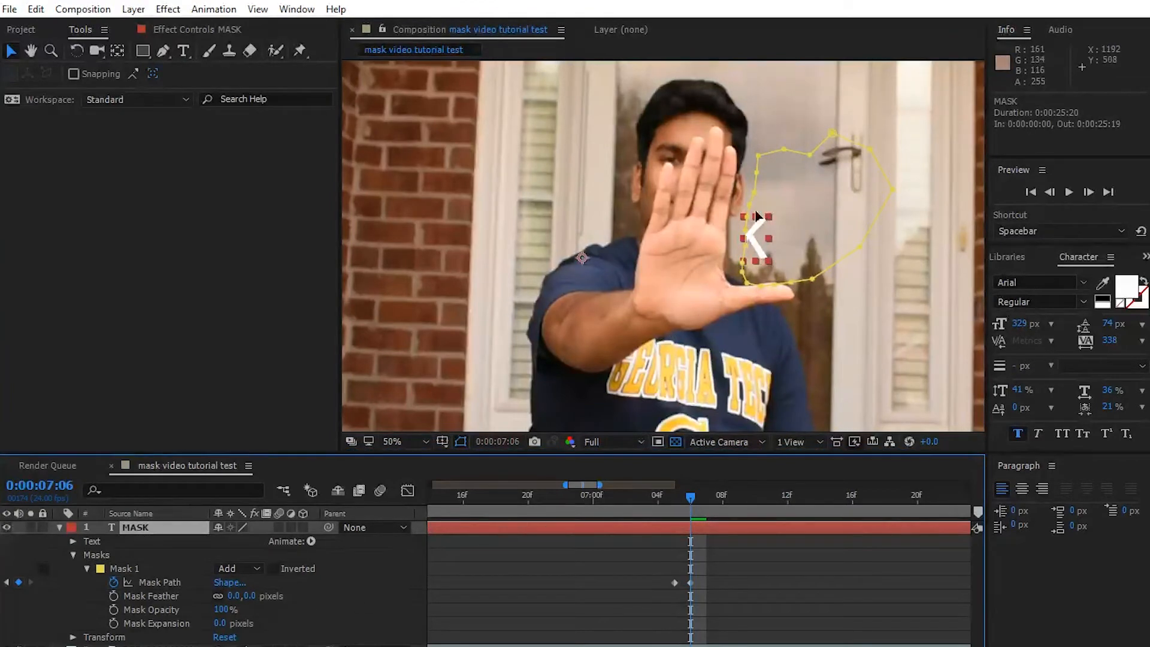
click(759, 159)
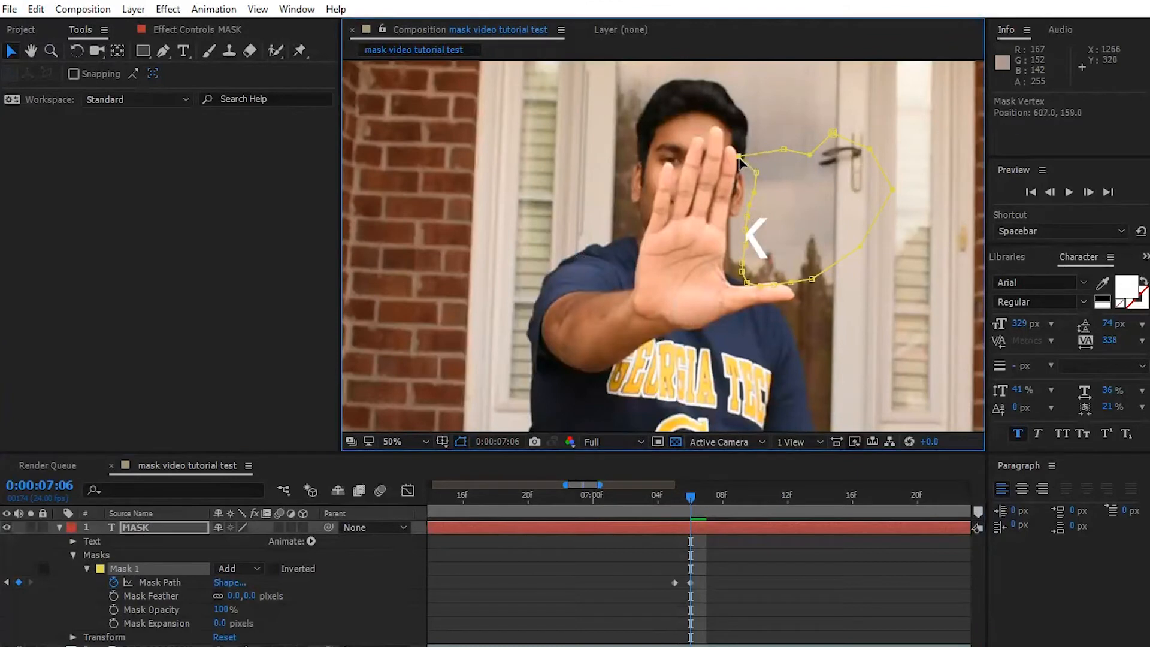
drag(757, 175, 739, 191)
drag(737, 187, 725, 275)
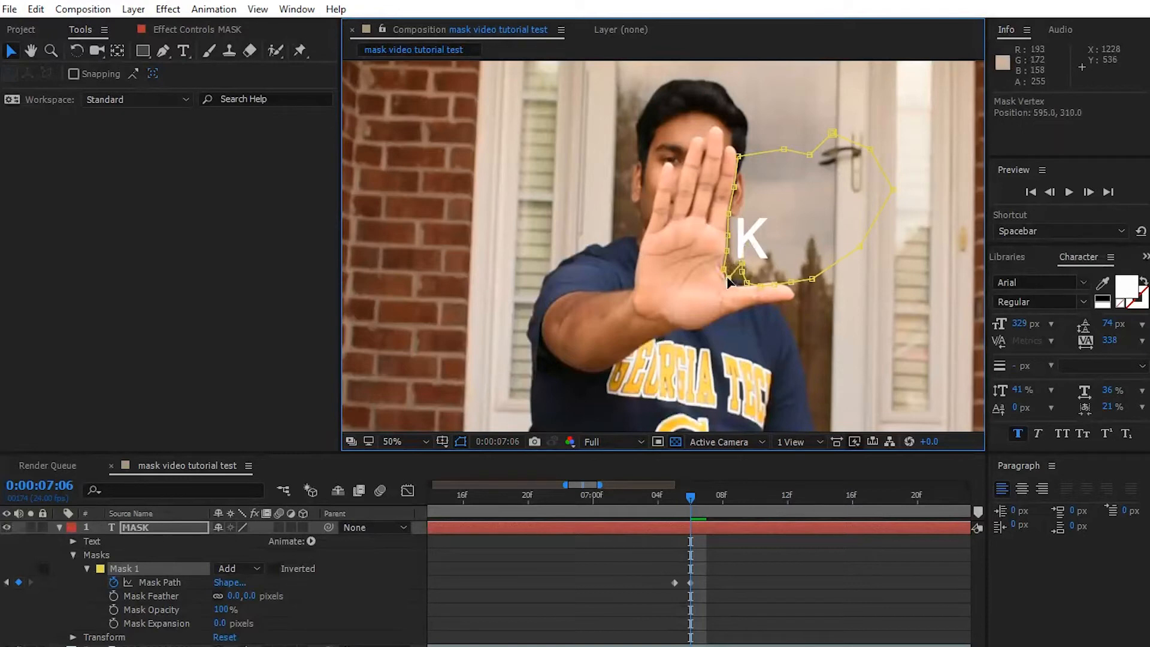
drag(739, 262, 737, 286)
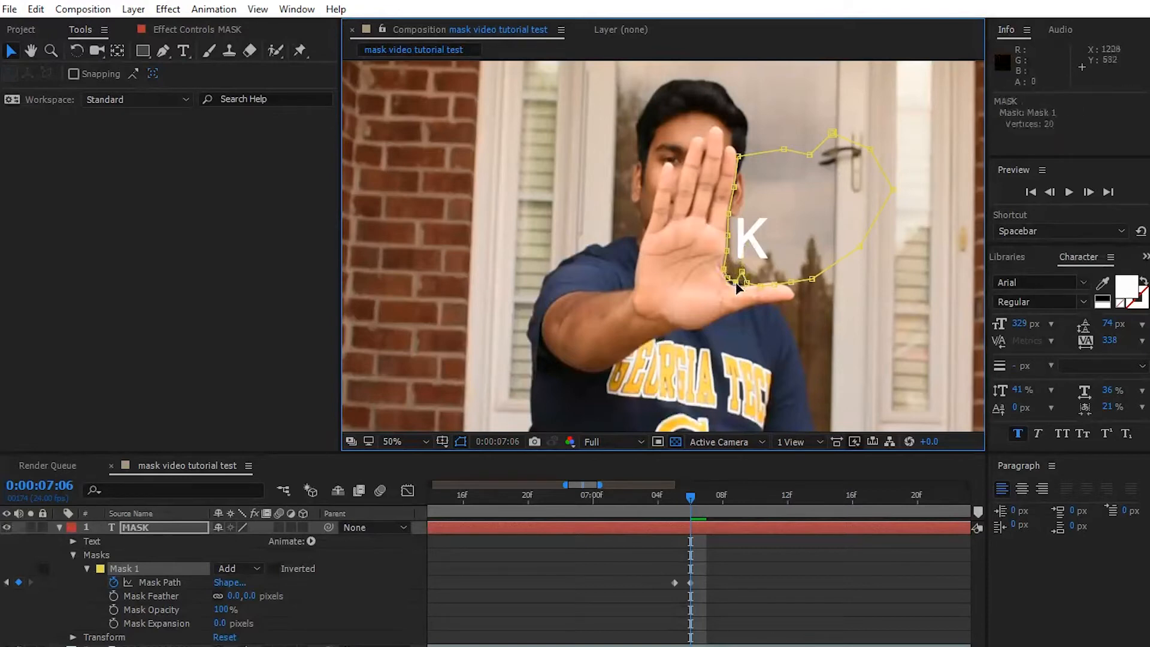
drag(741, 273, 740, 283)
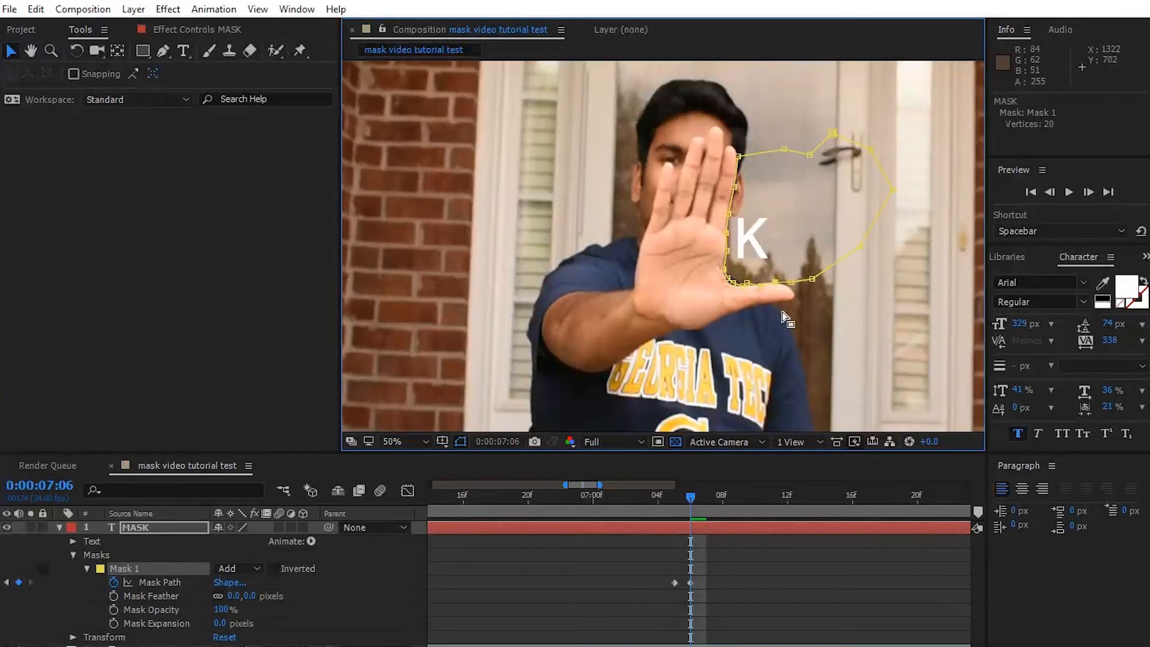
mouse_move(791, 281)
mouse_down()
mouse_move(763, 252)
mouse_move(796, 290)
mouse_up()
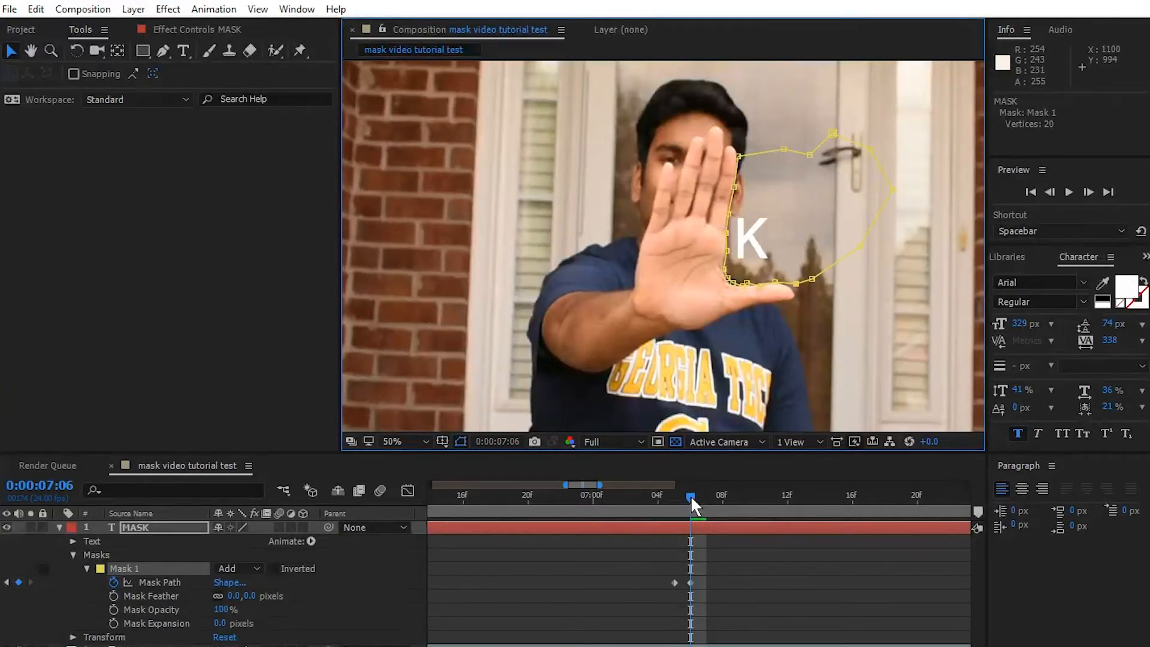
- Advance to 0:00:07:07 and fit the Mask 1 vertices to the hand's trailing edge and the base of the thumb
drag(690, 494, 702, 495)
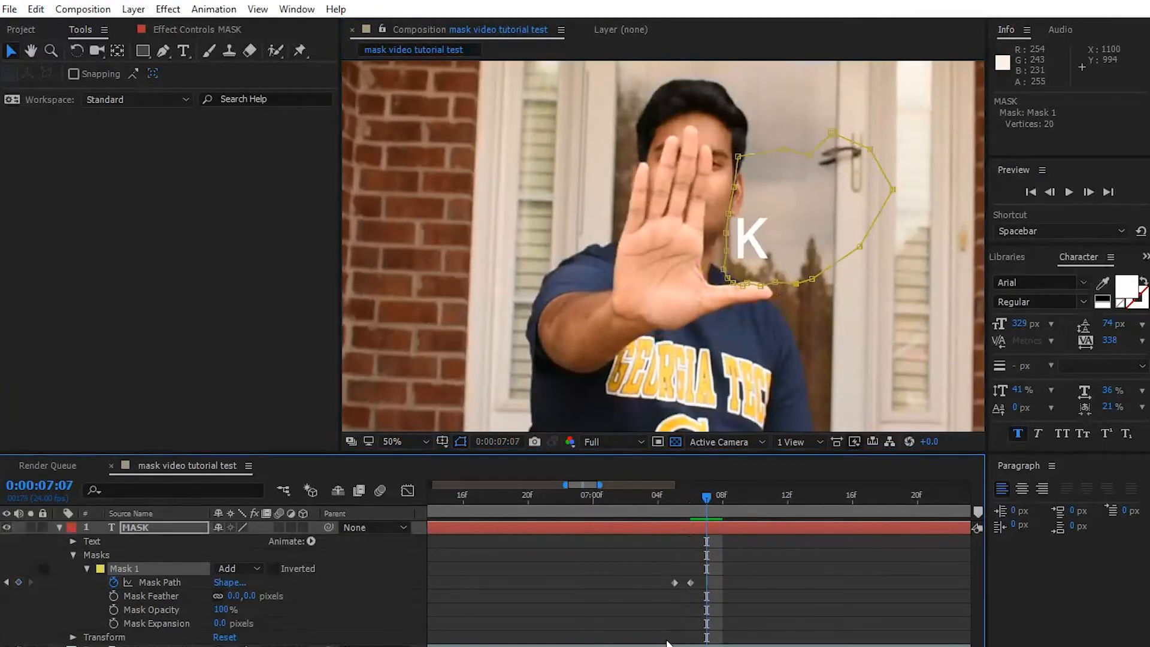
drag(738, 156, 705, 258)
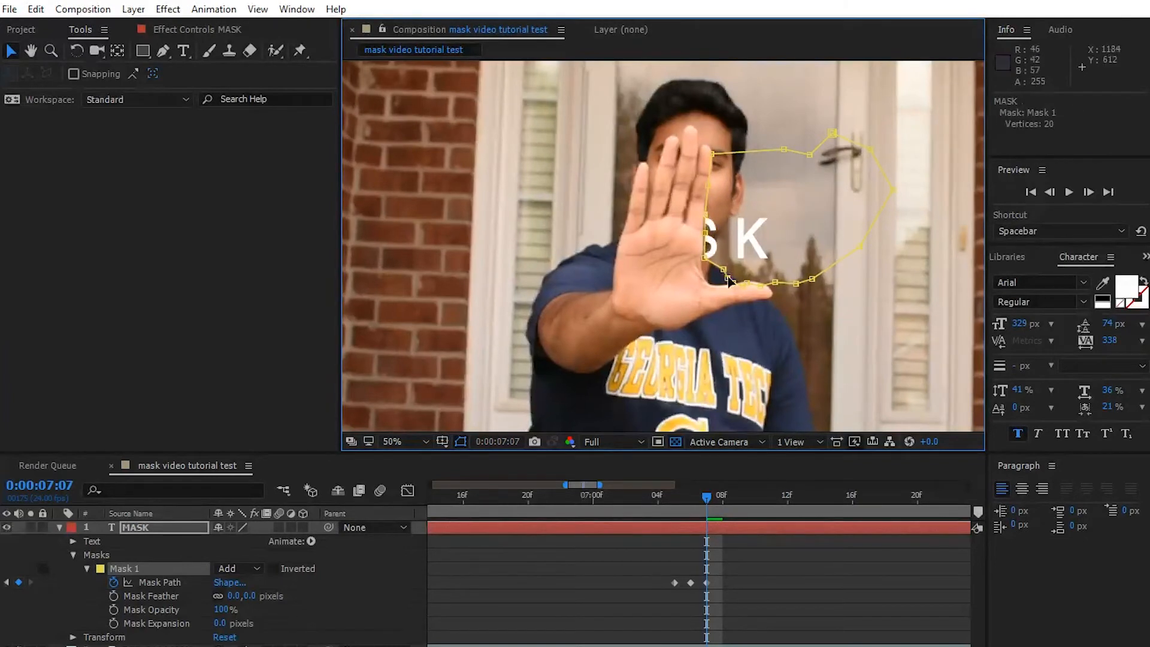
mouse_move(723, 270)
mouse_down()
mouse_move(705, 275)
mouse_move(717, 288)
mouse_up()
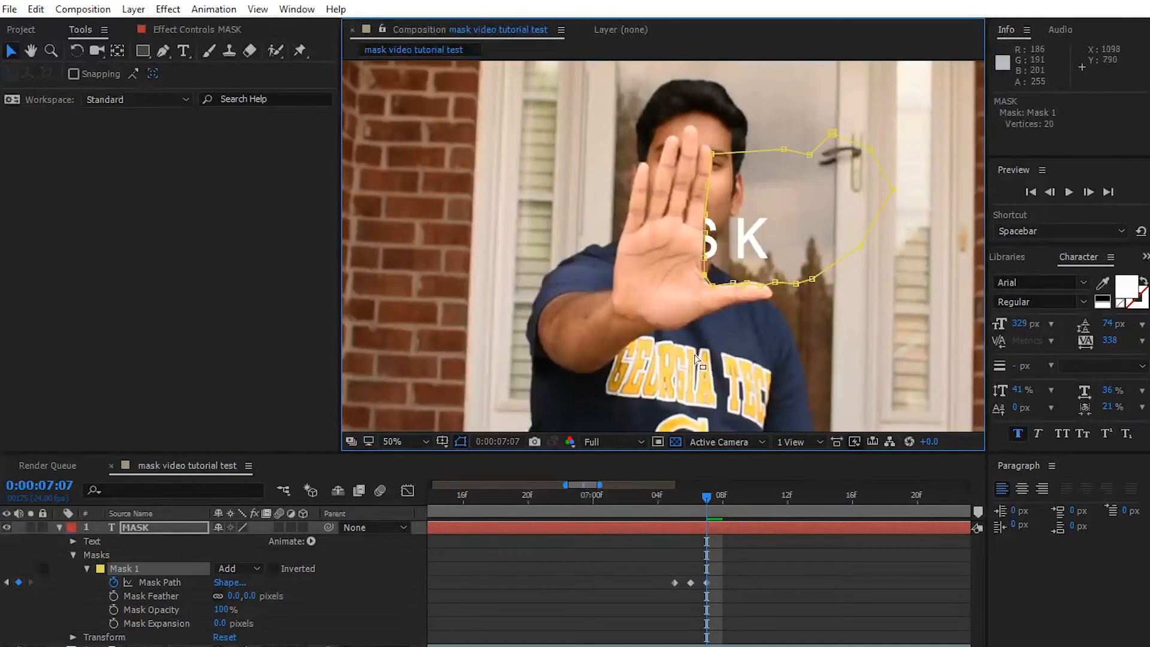
- Reshape the mask edge at 0:00:07:08 to follow the hand from little finger to thumb
drag(704, 493, 715, 491)
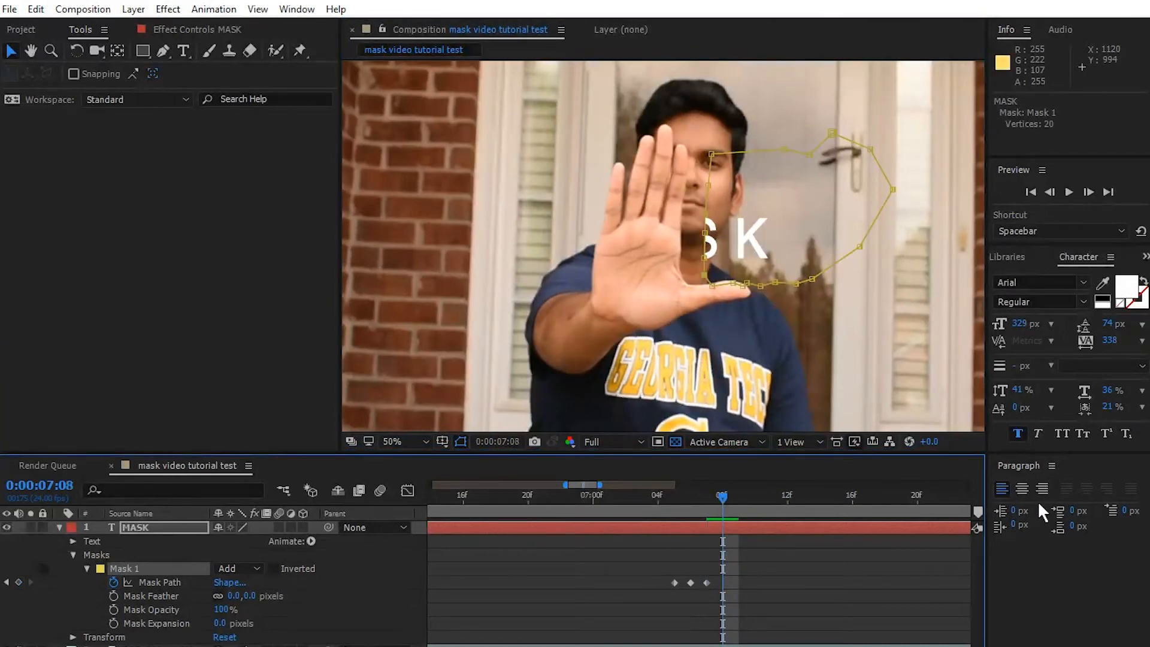
drag(715, 160, 684, 190)
drag(704, 214, 681, 222)
drag(704, 233, 682, 242)
drag(704, 258, 680, 267)
drag(704, 275, 687, 285)
- Shift the Mask 1 vertices at 0:00:07:09 to the hand's new outline, uncovering more of the text behind it
drag(724, 495, 739, 494)
drag(687, 150, 660, 144)
drag(684, 191, 664, 168)
drag(681, 222, 703, 279)
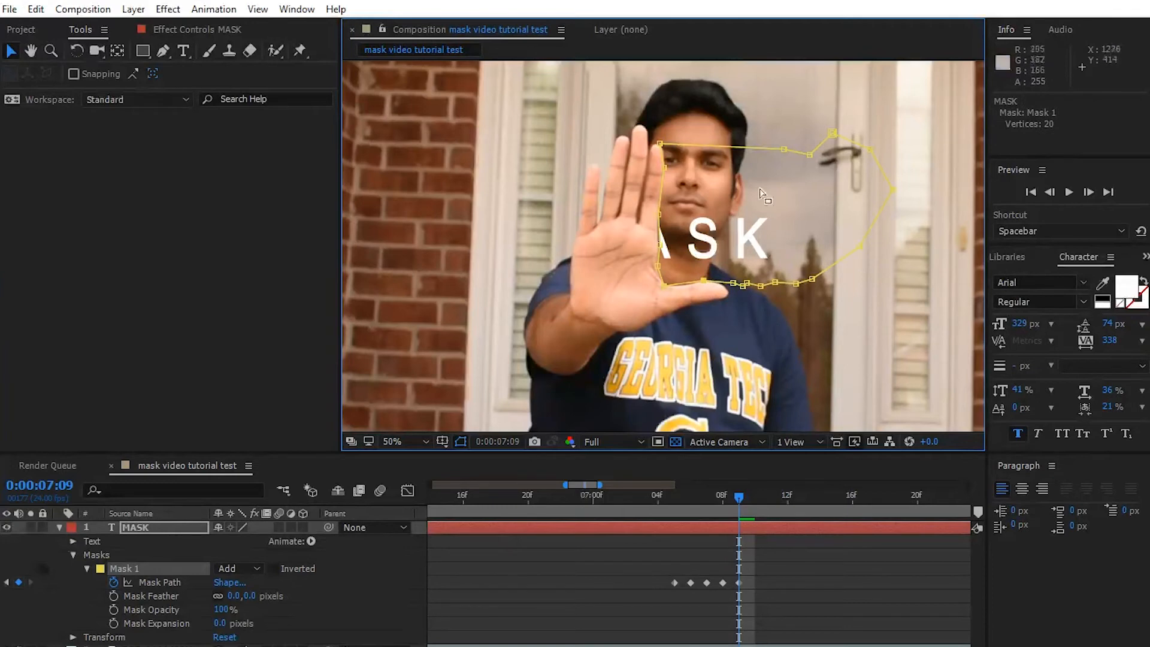
- Add a vertex to the upper edge of Mask 1 beside the man's temple at 0:00:07:09
click(164, 52)
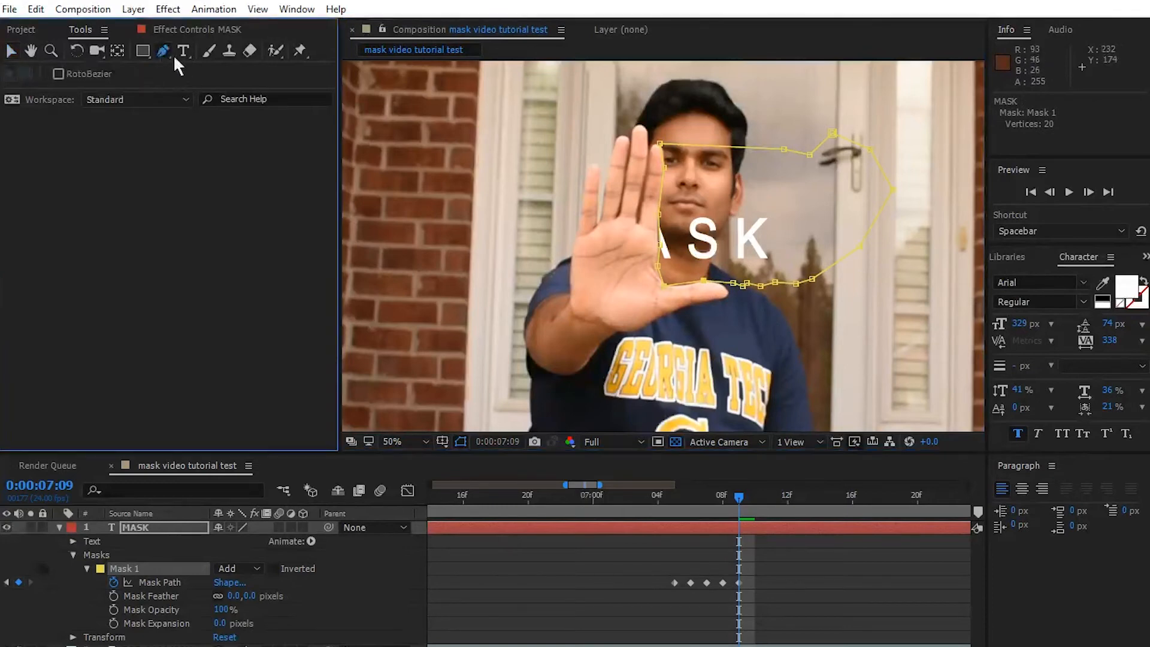
click(733, 148)
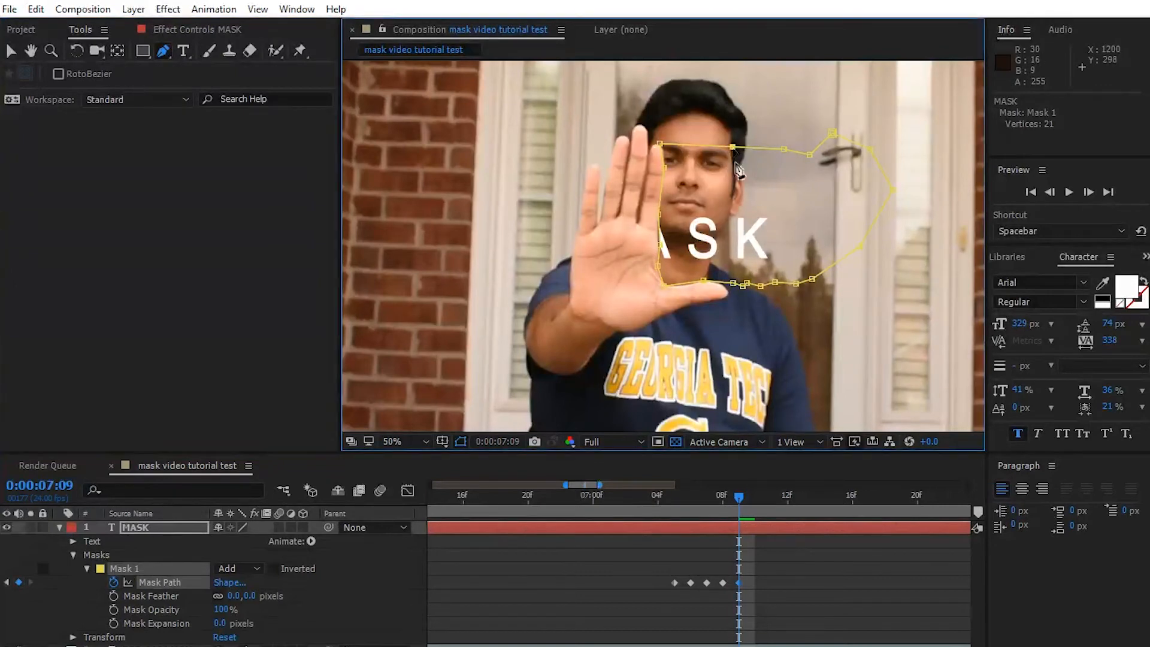
click(11, 51)
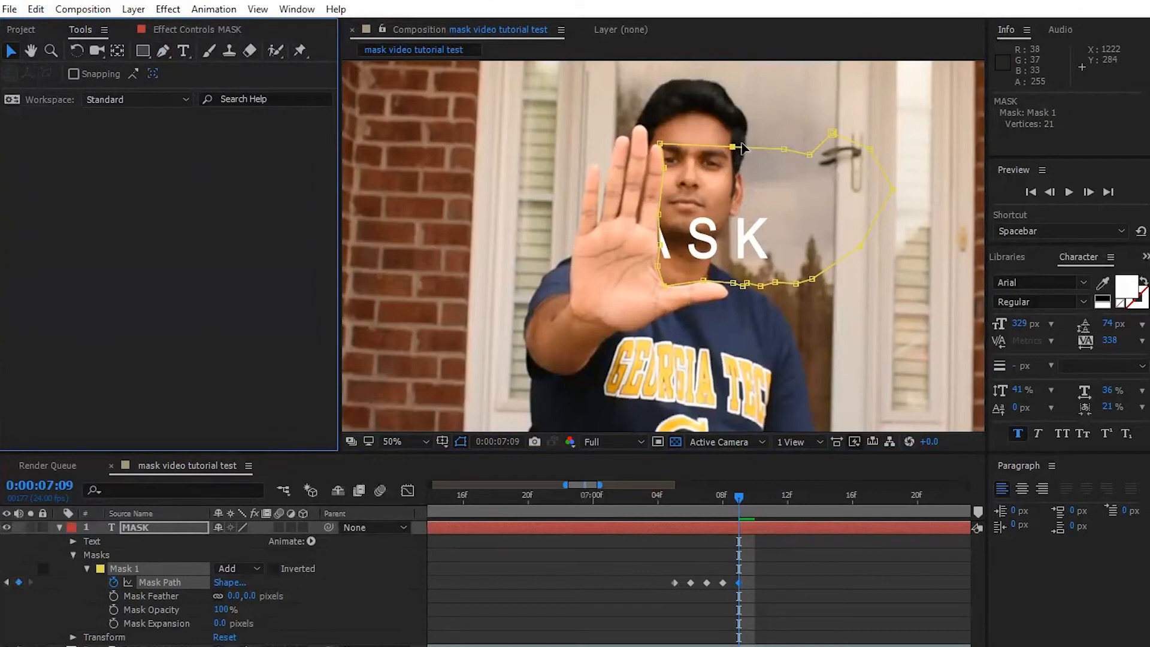
- Raise the upper mask vertex at the temple at 0:00:07:09, and fit the hand-side vertices to the fingers and thumb at 0:00:07:10
mouse_move(733, 148)
mouse_down()
mouse_move(732, 91)
mouse_move(733, 127)
mouse_up()
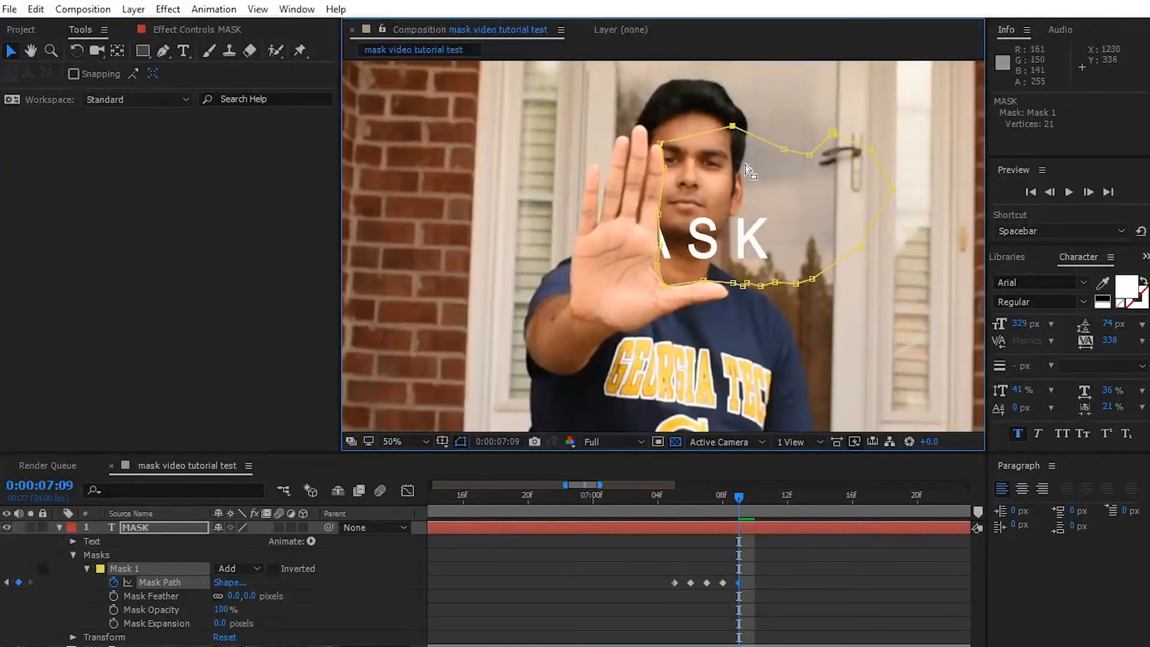
key(Page_Down)
drag(660, 144, 643, 173)
drag(660, 214, 636, 207)
drag(660, 245, 638, 244)
drag(657, 265, 641, 284)
drag(703, 280, 753, 299)
- Reshape Mask 1 at 0:00:07:11 so its hand-side edge follows the fingers, palm and thumb, with the lower vertices dropped below the text
key(Page_Down)
drag(636, 145, 613, 149)
drag(643, 173, 615, 174)
drag(637, 207, 615, 207)
drag(638, 244, 613, 235)
drag(637, 267, 614, 273)
mouse_move(641, 284)
mouse_down()
mouse_move(623, 288)
mouse_move(645, 285)
mouse_up()
drag(677, 281, 674, 283)
drag(695, 283, 682, 300)
drag(753, 299, 760, 310)
- Shift the Mask 1 vertices at 0:00:07:12 along with the hand and lower the bottom edge across the shirt
key(Page_Down)
drag(613, 149, 588, 150)
drag(615, 174, 590, 220)
drag(613, 236, 587, 254)
drag(614, 273, 627, 305)
drag(645, 285, 660, 307)
drag(674, 283, 700, 321)
drag(682, 299, 725, 328)
- Move the hand-side vertices of Mask 1 at 0:00:07:13 past the letter M to uncover the whole word
key(Page_Down)
drag(587, 149, 558, 152)
drag(588, 185, 562, 193)
drag(589, 221, 560, 262)
drag(597, 290, 571, 286)
- Check the text at 0:00:07:14 with the MASK layer's properties collapsed
click(814, 494)
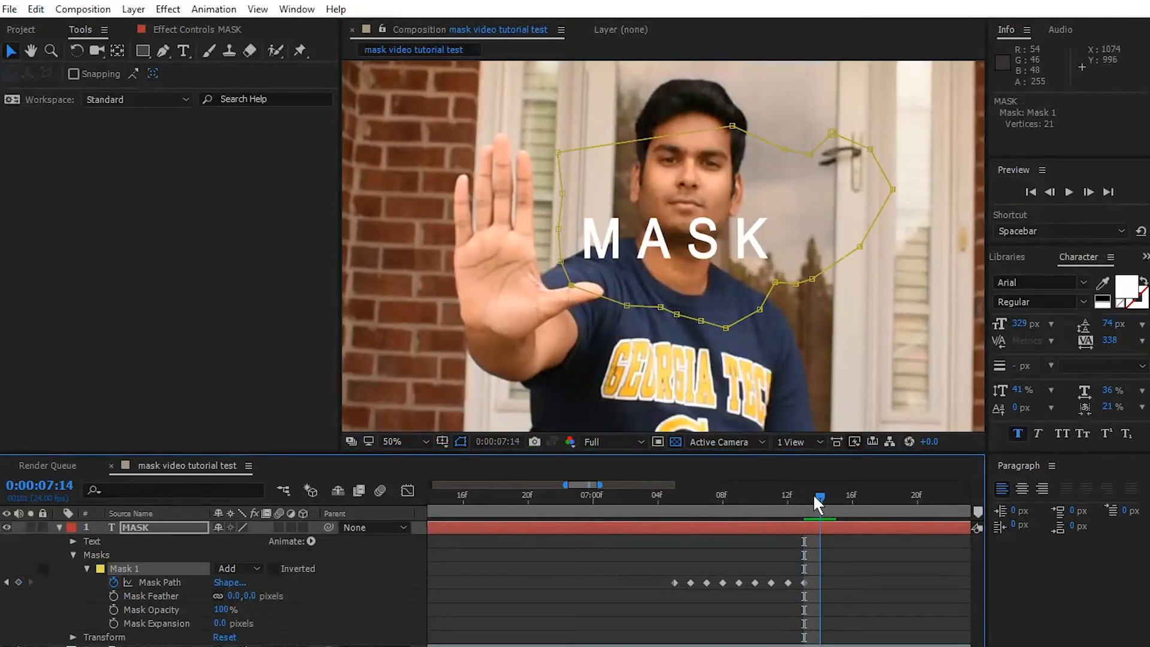
click(59, 527)
click(87, 568)
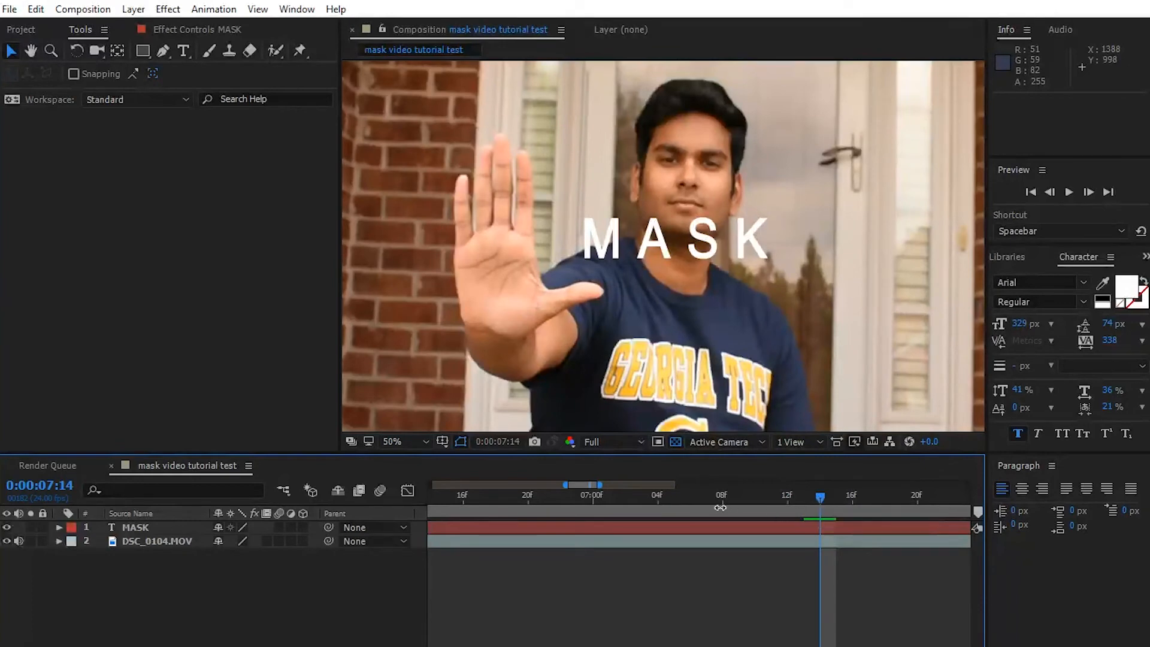
- Reshape Mask 1 at 0:00:07:03 to hide the stray letter fragment on the palm, pulling the lower vertices outward past the thumb
drag(712, 495, 633, 486)
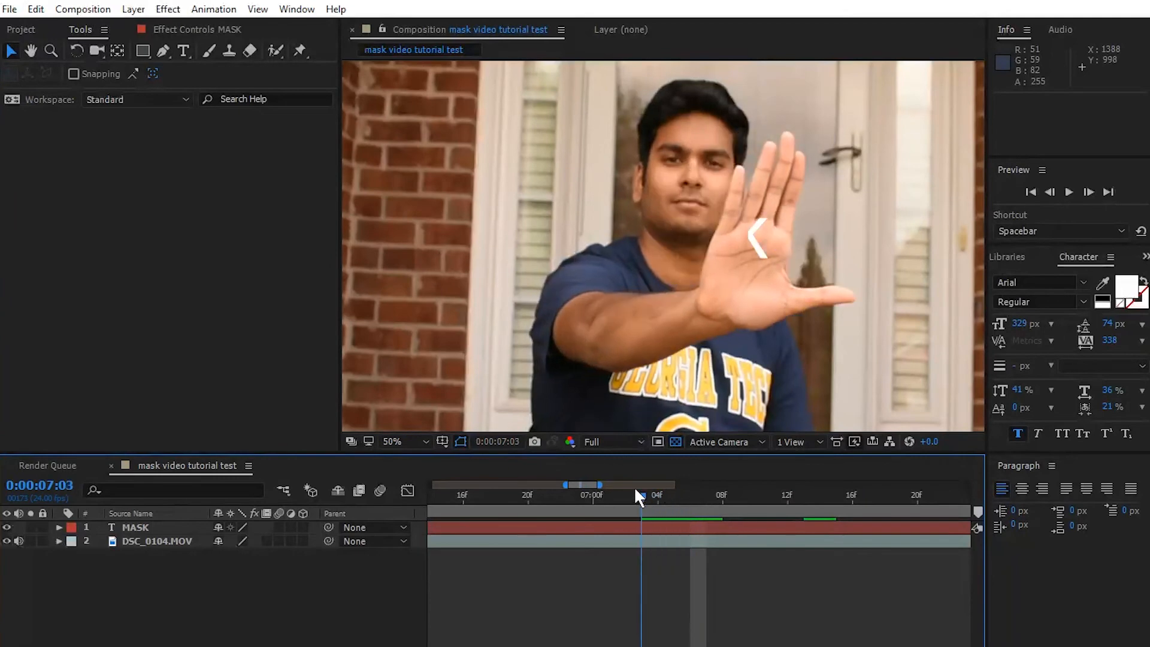
click(152, 519)
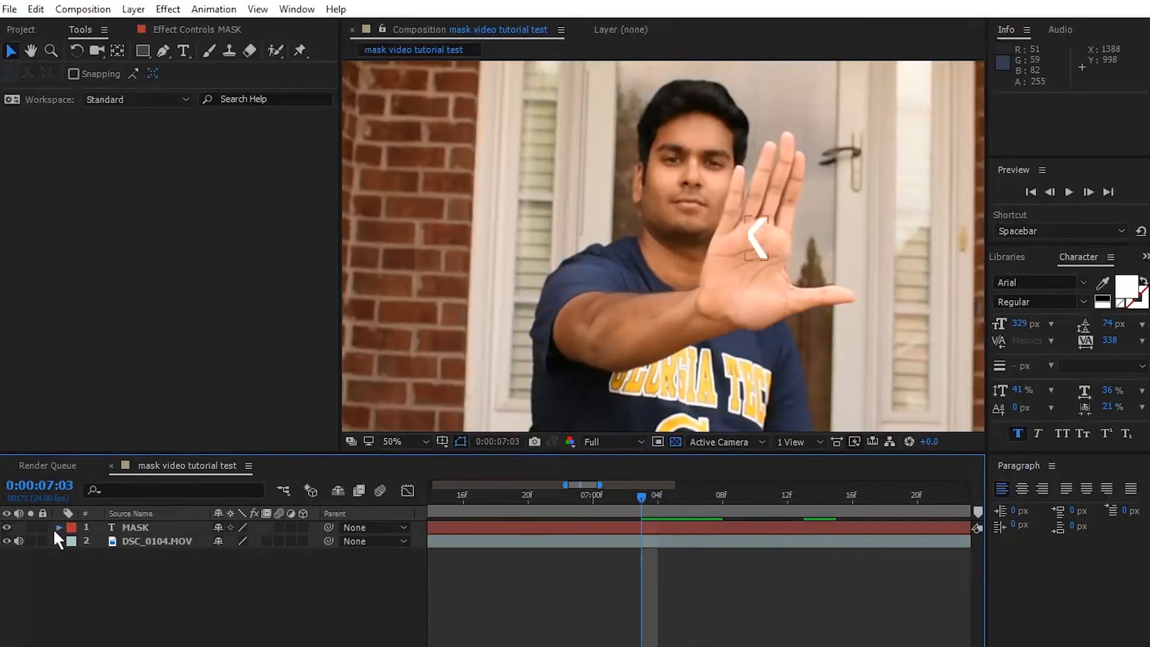
click(58, 526)
click(127, 530)
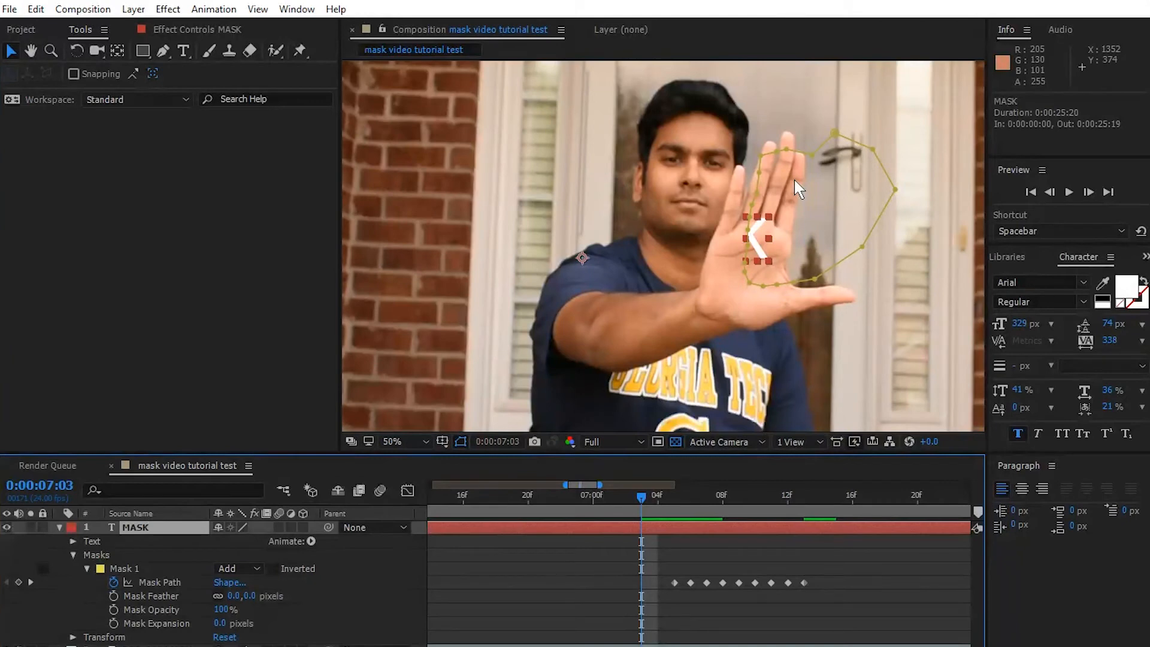
drag(762, 157, 789, 173)
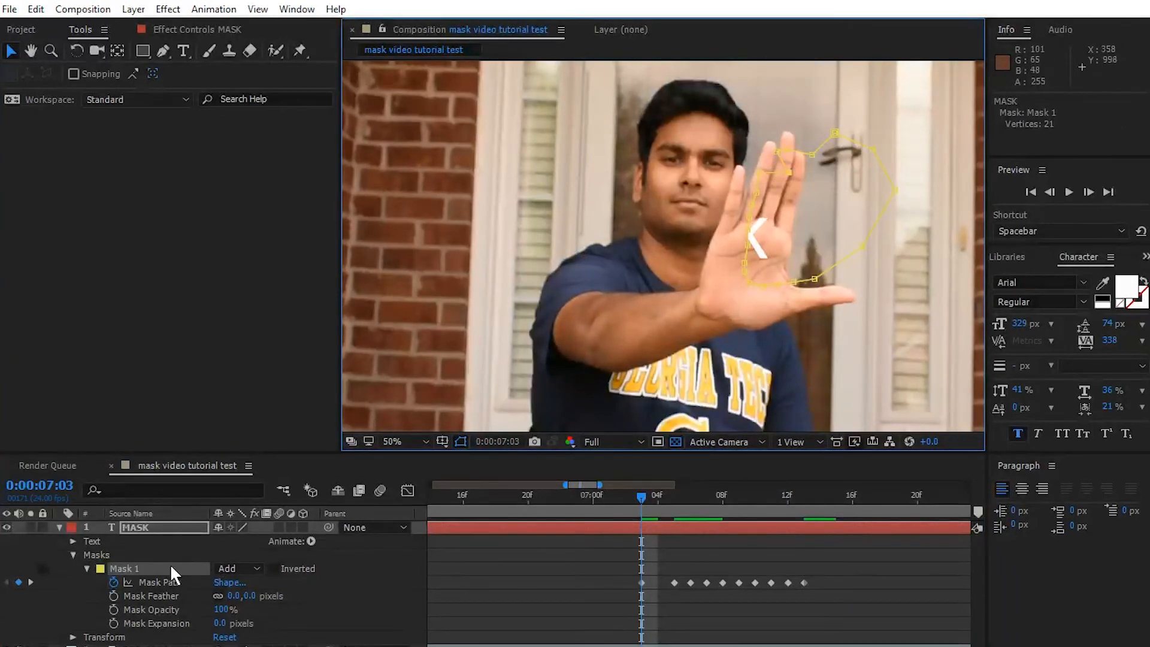
drag(831, 267, 889, 267)
drag(793, 282, 837, 279)
drag(757, 196, 752, 268)
- Collapse the MASK layer's properties and preview the text reveal from 0:00:07:00
drag(639, 498, 593, 498)
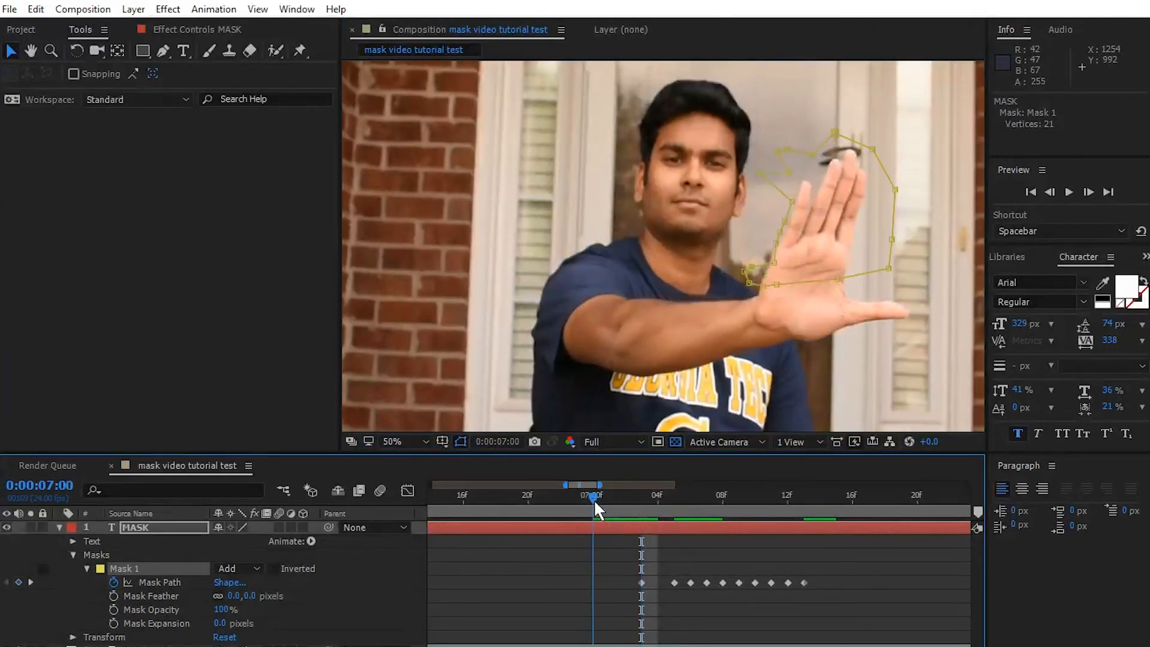
click(58, 527)
click(76, 584)
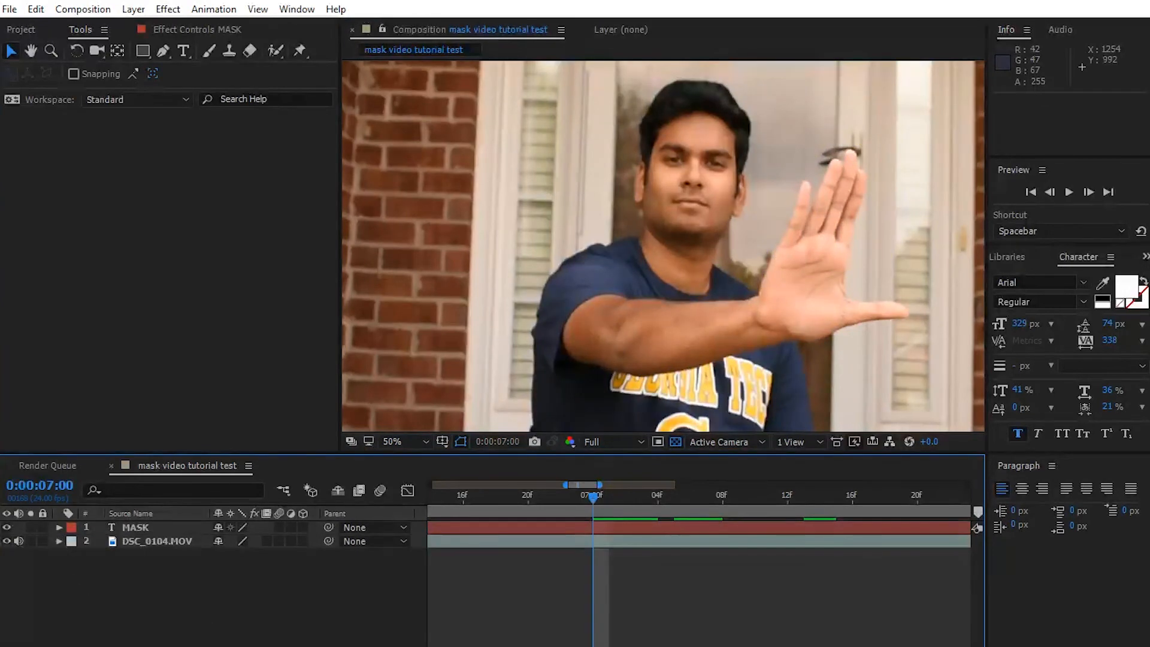
click(1068, 190)
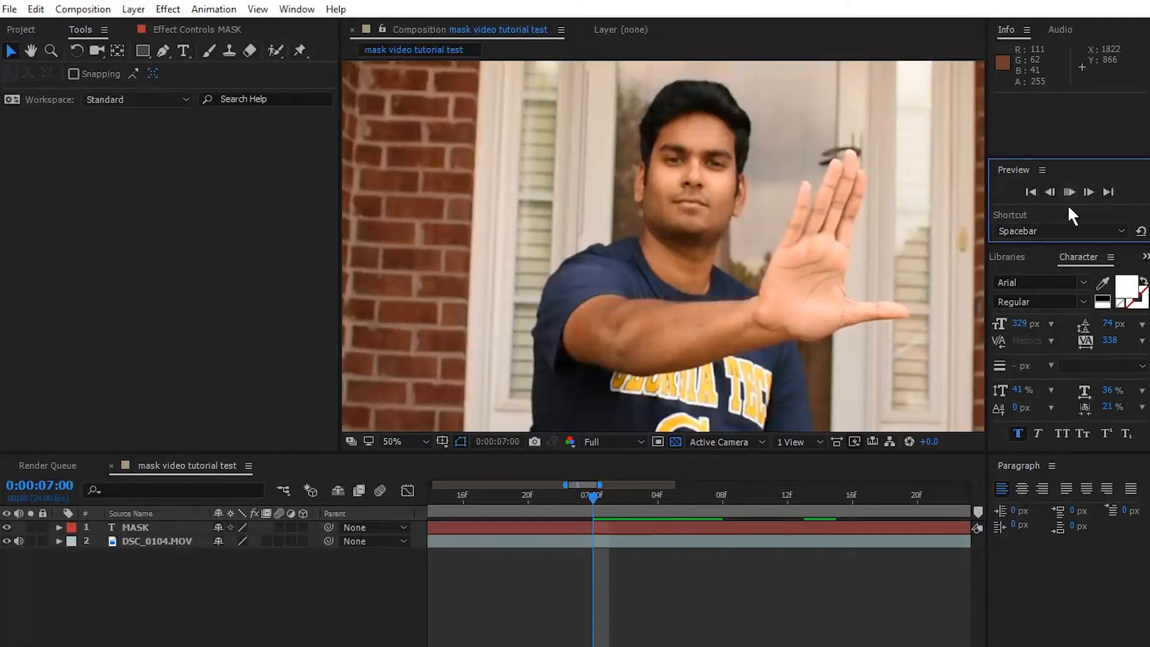
click(1069, 192)
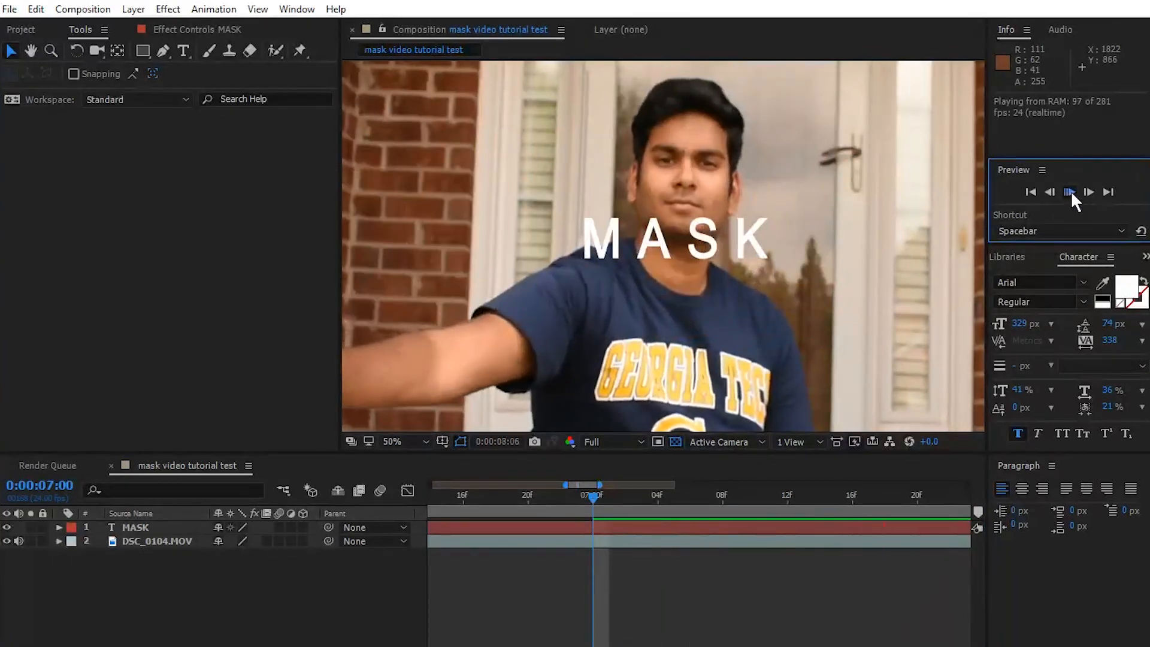
- Set the current time to 0:00:07:02 and play the reveal again
drag(752, 499, 535, 542)
drag(728, 529, 535, 553)
click(1069, 192)
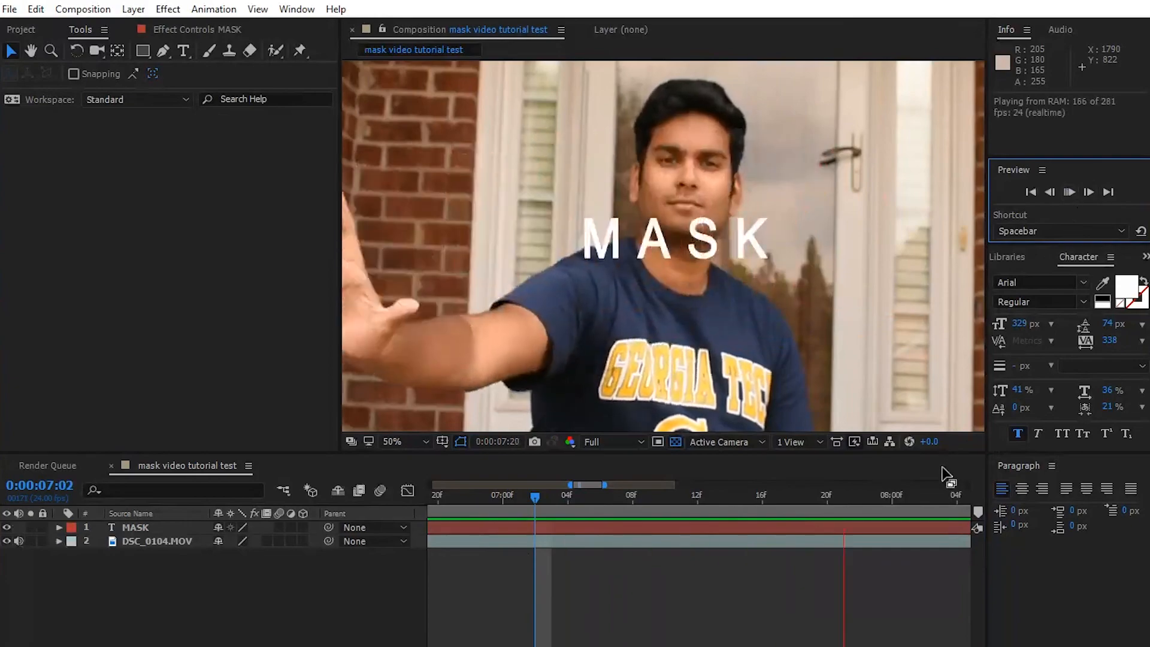